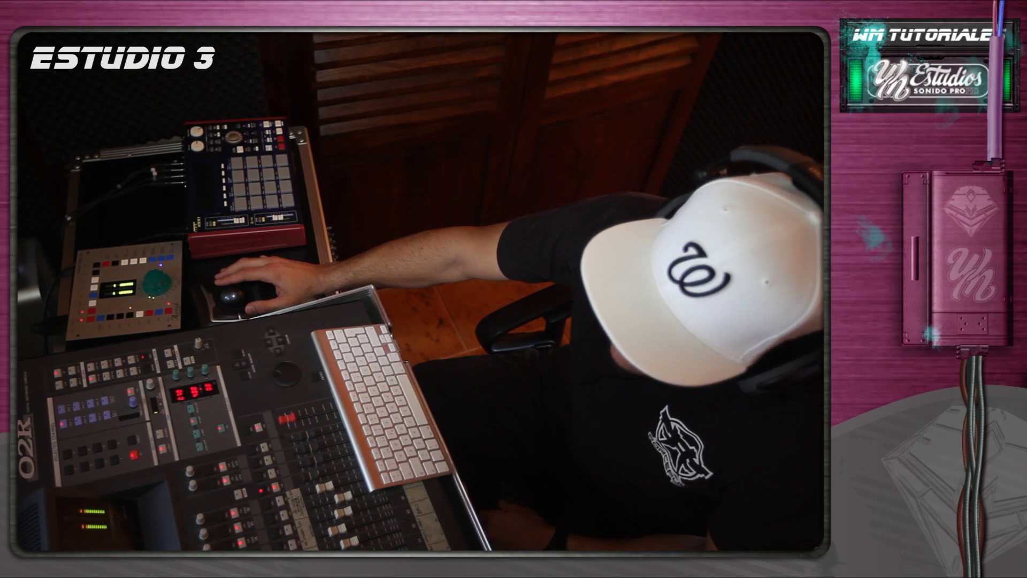
Step: Bypass the SSLGChannel and RDeEsser inserts on the Mowli Pral track and reposition the Mix window
left_click_drag(246, 101, 213, 102)
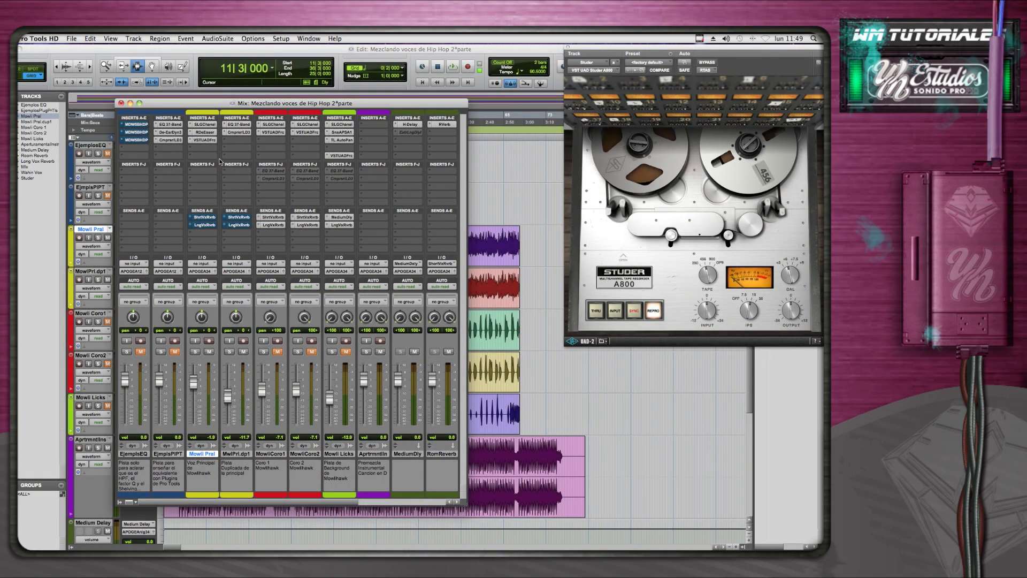
left_click(212, 125)
left_click(207, 133)
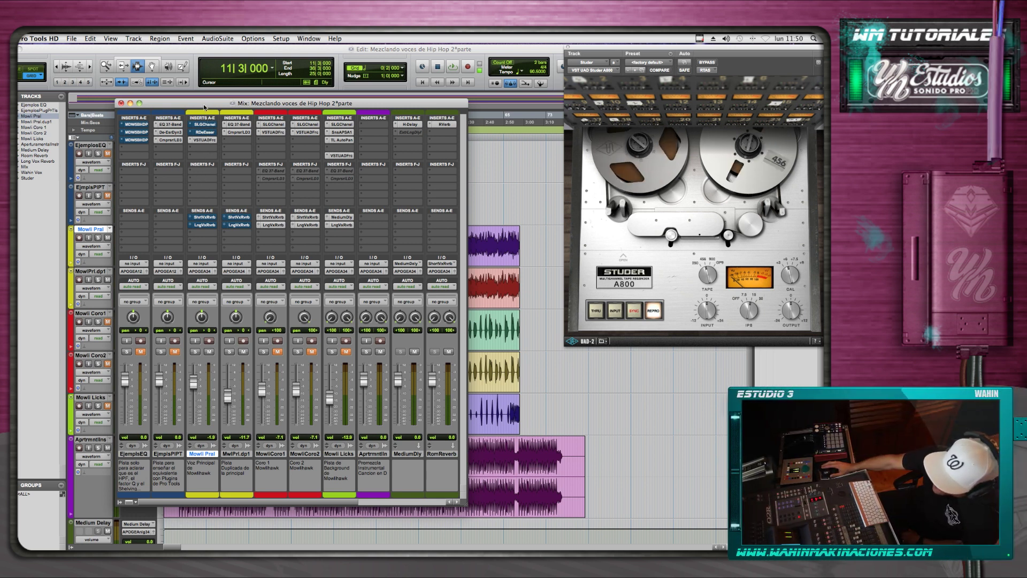
left_click_drag(203, 102, 161, 84)
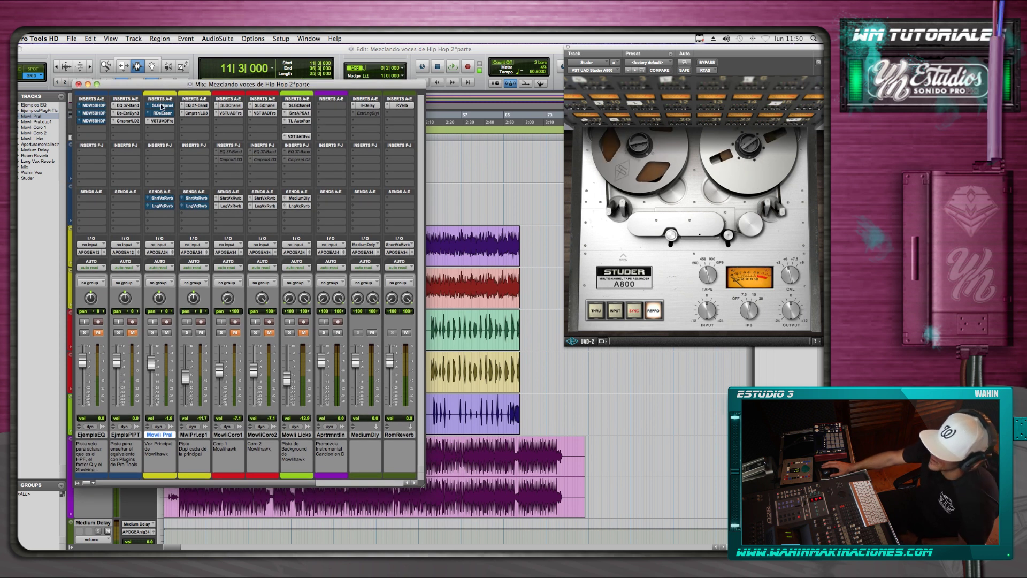
Step: View the SSLGChannel insert on Mowli Pral and the 7-band EQ on the EjmplsPIPT track, and close the EQ
left_click(162, 106)
left_click_drag(232, 166, 393, 51)
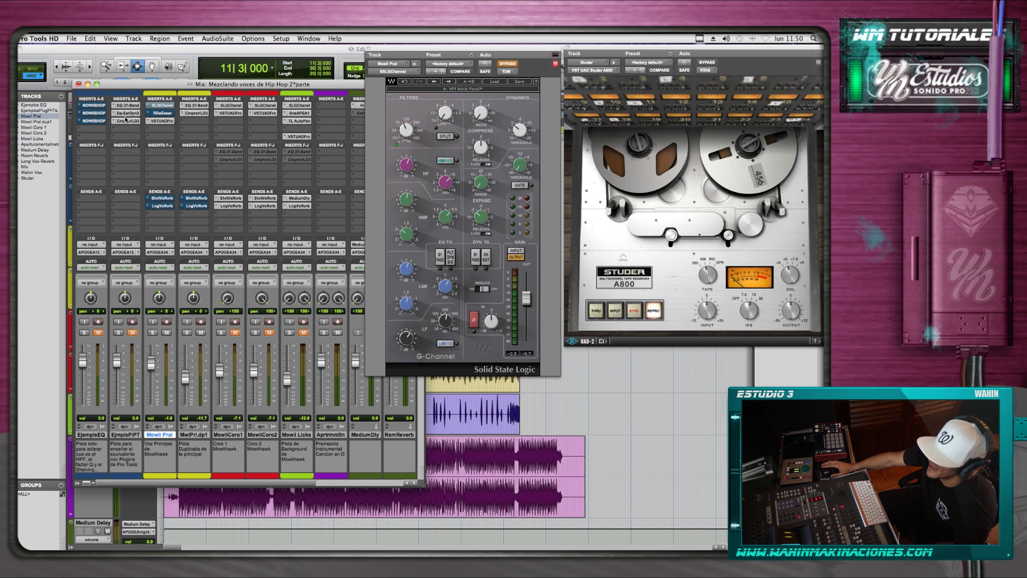
left_click(127, 105)
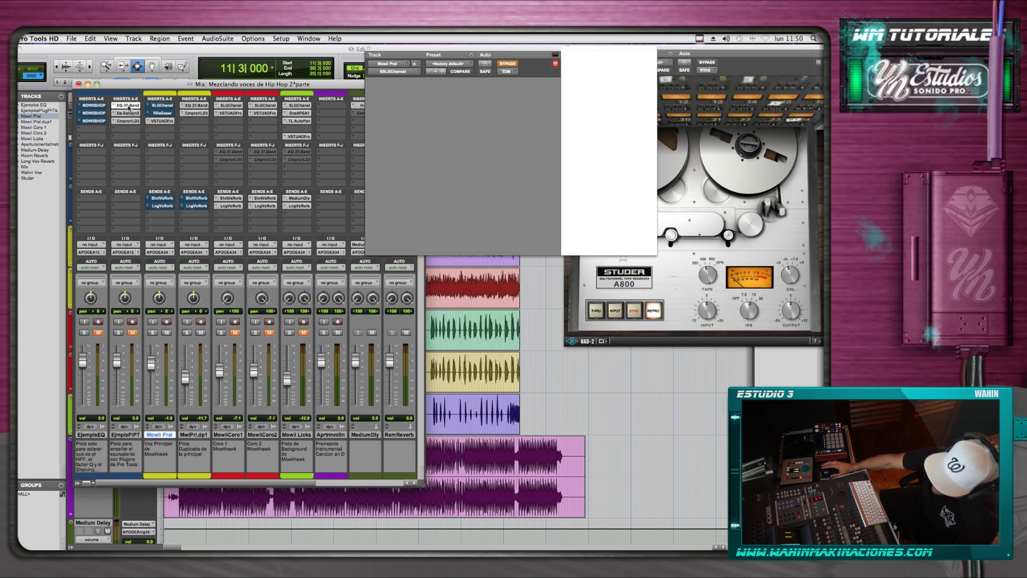
left_click_drag(412, 50, 308, 66)
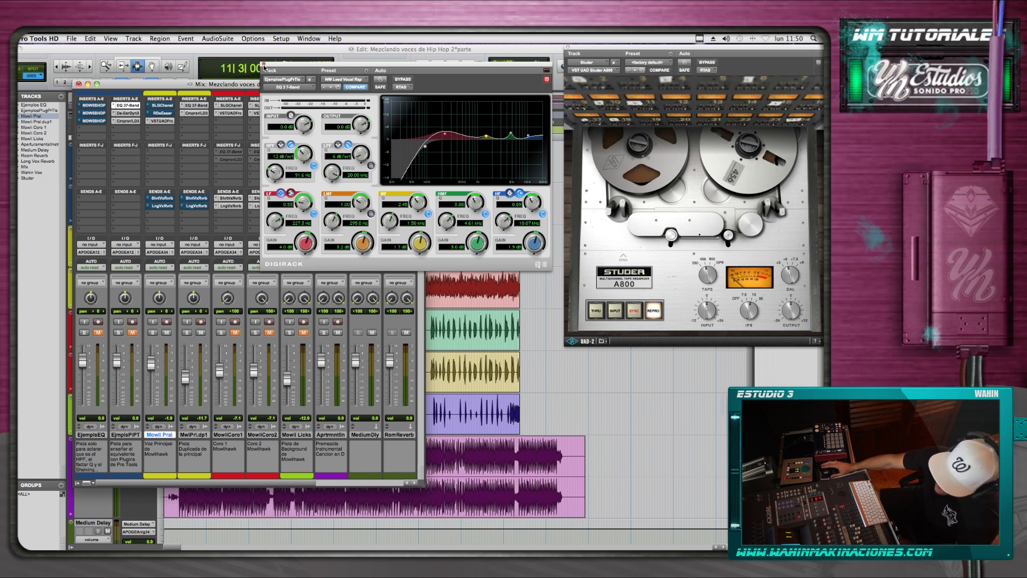
left_click(263, 65)
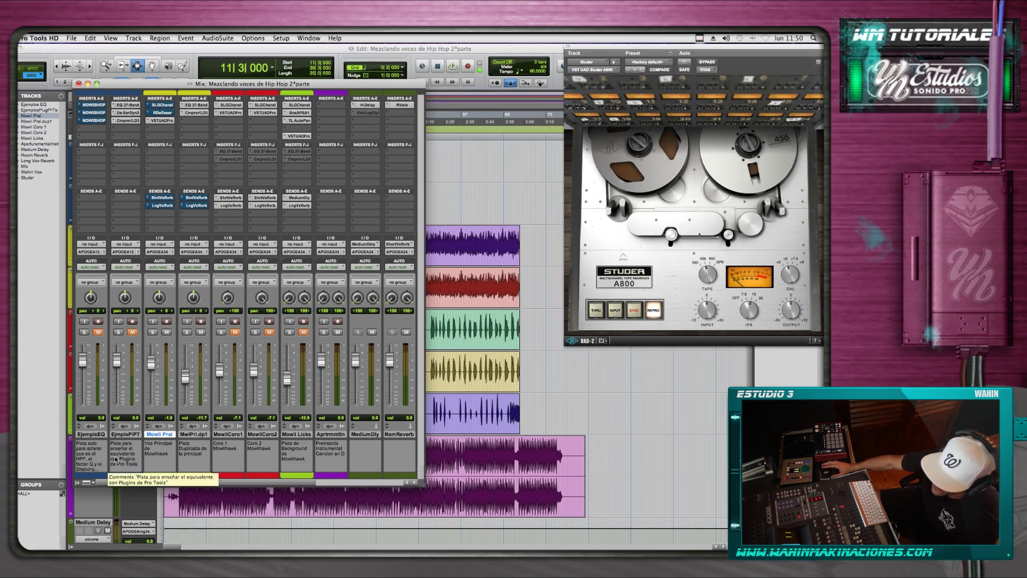
Step: Solo the Mowli Pral track and audition it with its bypassed SSLGChannel kept open beside the mixer, stopping playback at the end
left_click(151, 332)
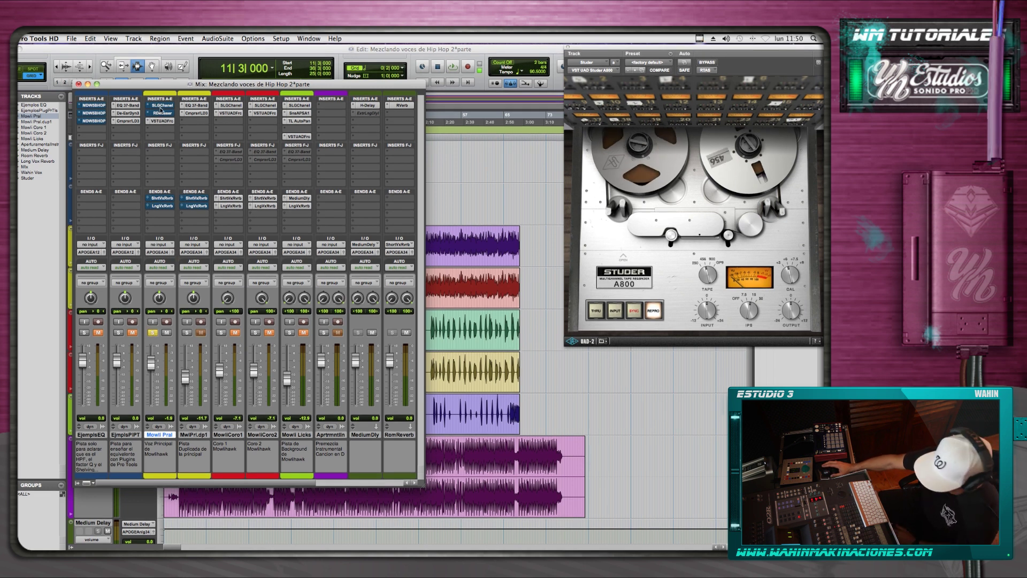
left_click(162, 105)
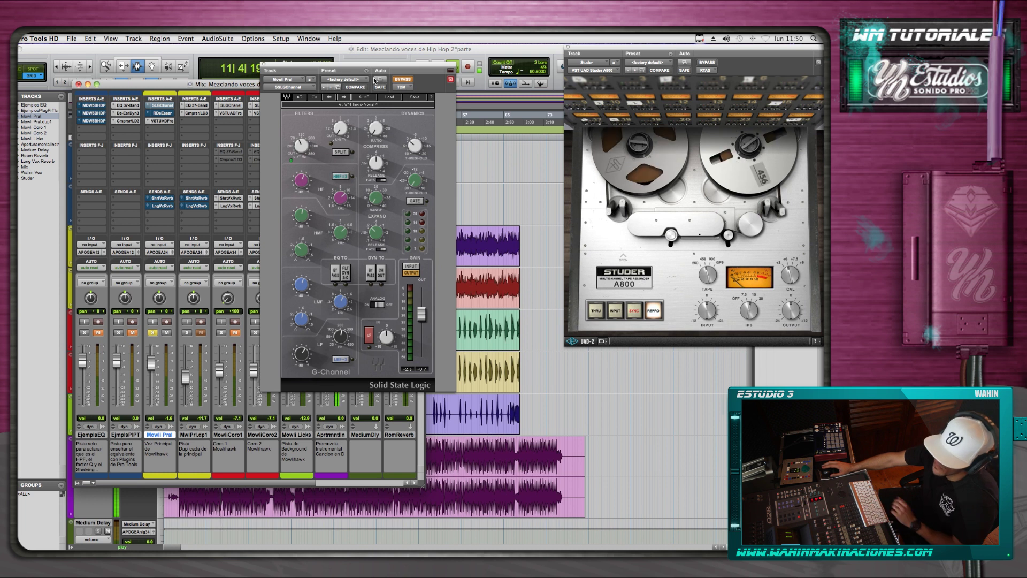
left_click_drag(373, 68, 469, 65)
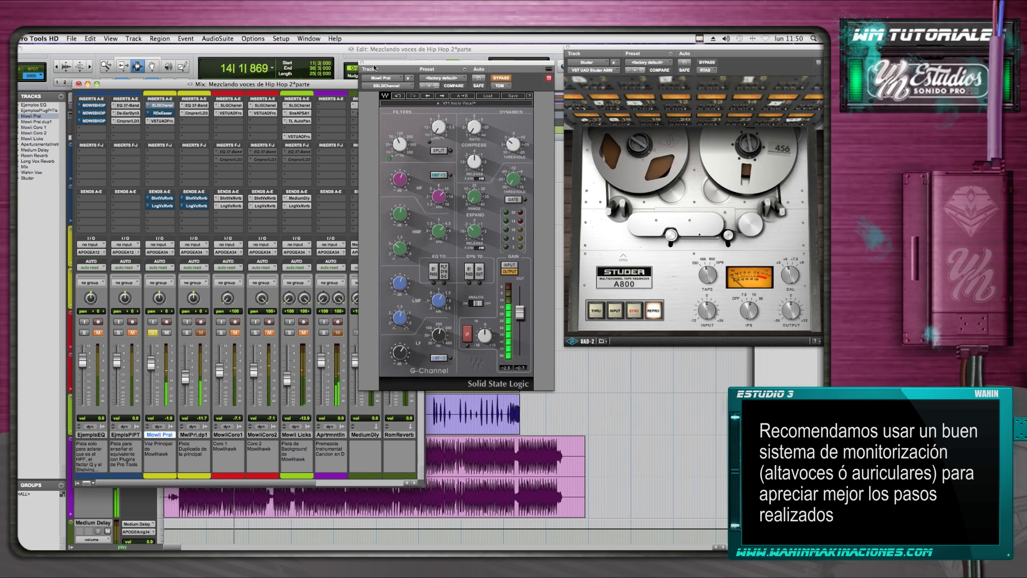
left_click(548, 78)
left_click_drag(482, 64, 488, 48)
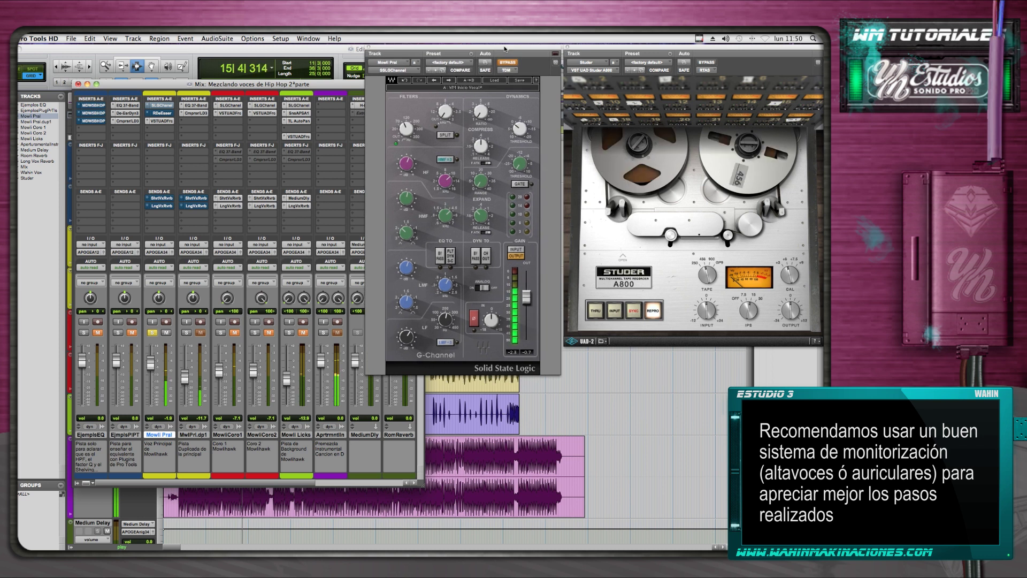
key("space")
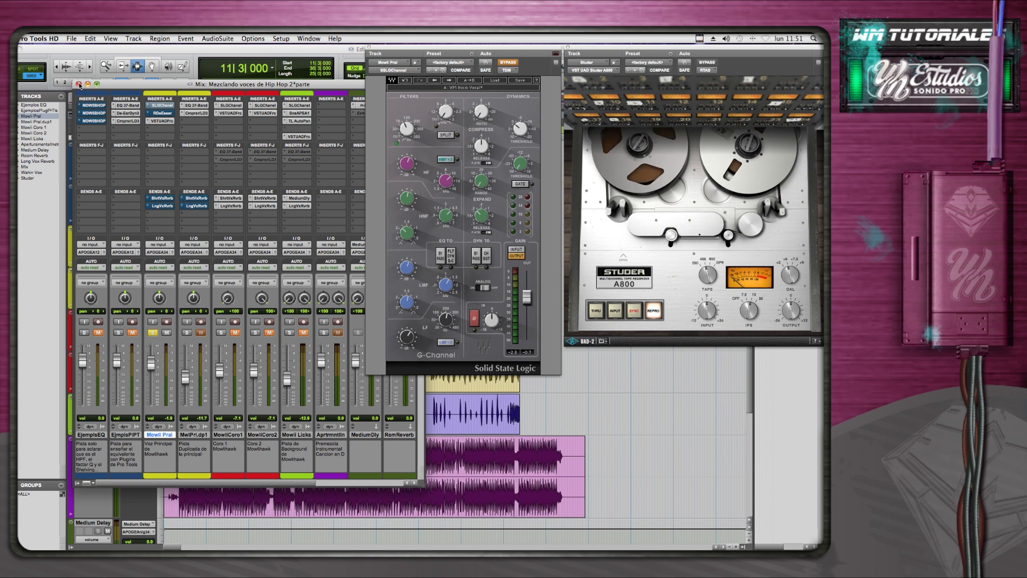
Step: Arrange the Mix window and the SSLGChannel side by side and work the plug-in's high-pass filter knob
left_click_drag(104, 84, 43, 53)
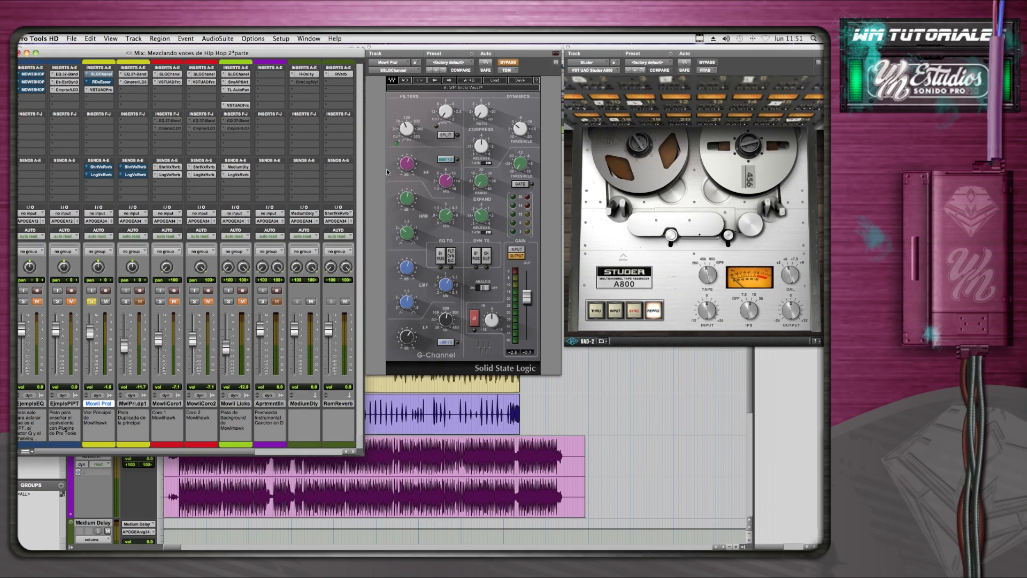
left_click_drag(393, 46, 392, 50)
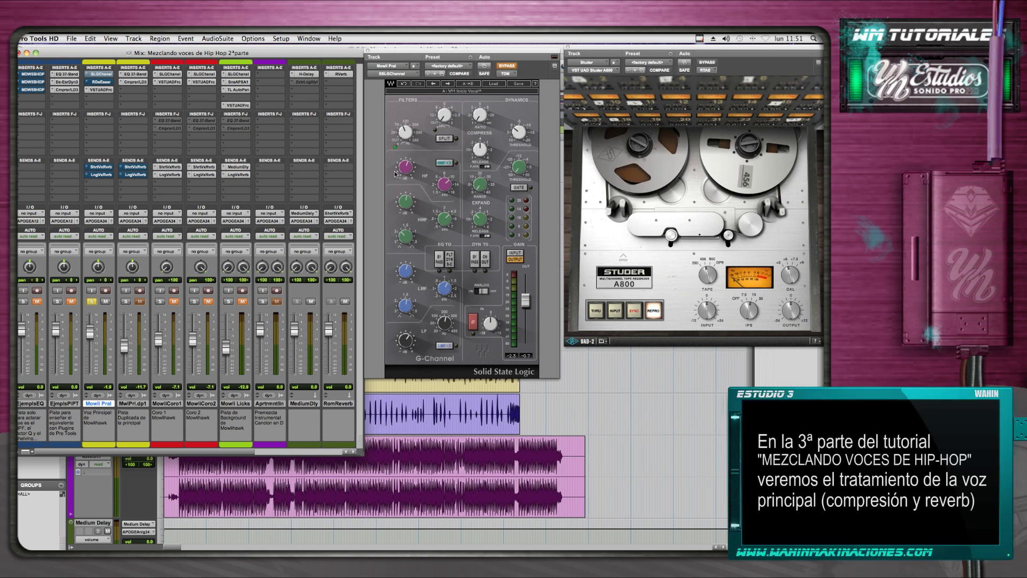
left_click_drag(417, 55, 402, 58)
left_click(392, 143)
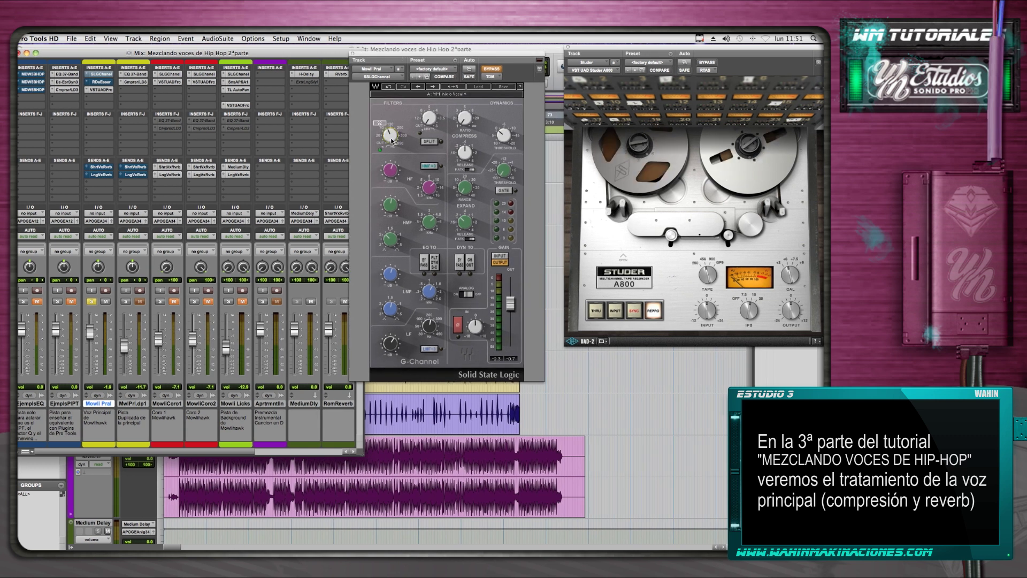
left_click_drag(392, 142, 402, 139)
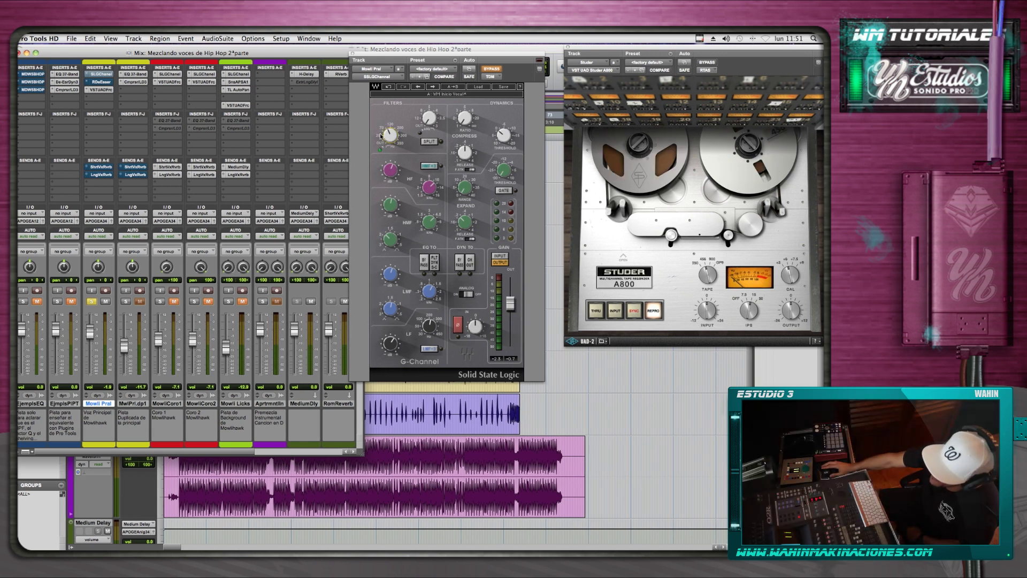
left_click_drag(394, 140, 394, 140)
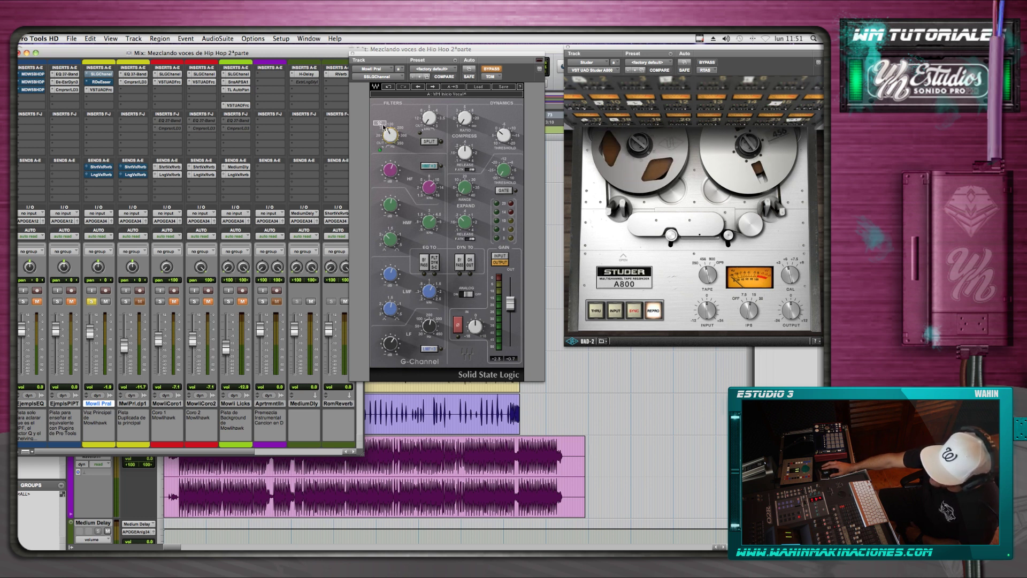
Step: View the high-pass filter curve in the first Massenburg EQ on the EjemplosEQ track and close the plug-in
left_click(36, 75)
mouse_move(515, 110)
left_mouse_down()
mouse_move(508, 131)
mouse_move(517, 114)
left_mouse_up()
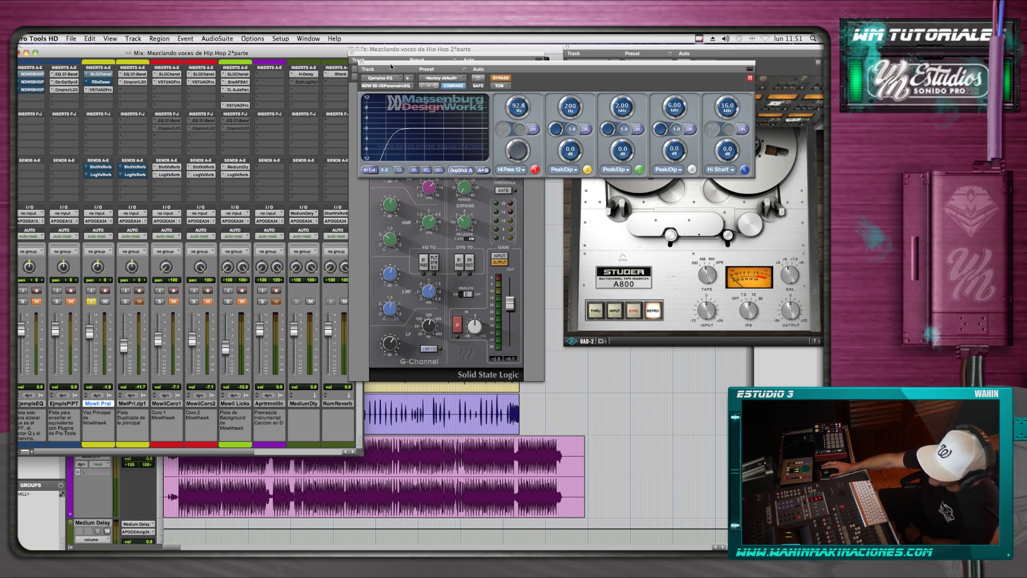
left_click(360, 64)
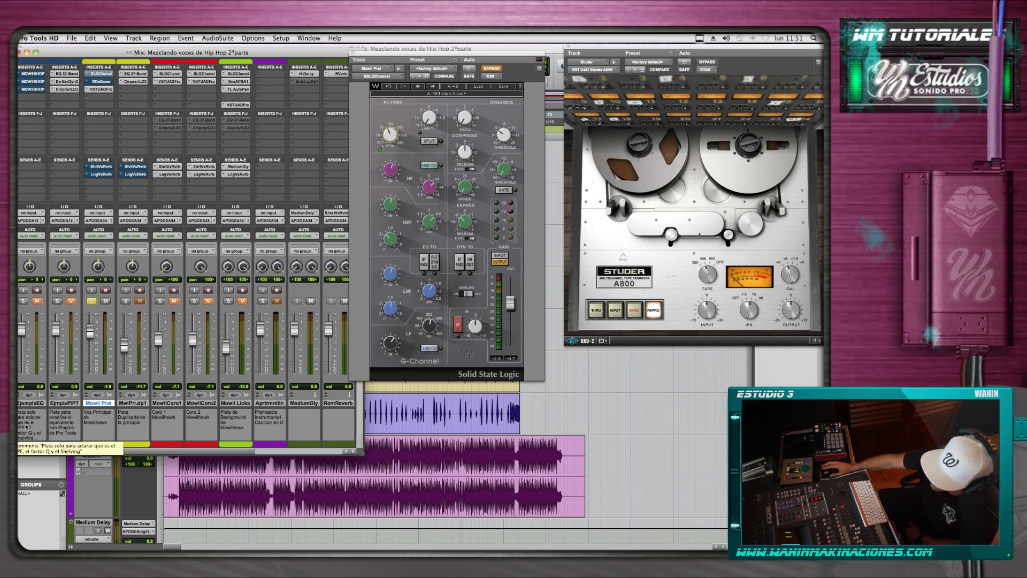
Step: In the second Massenburg EQ on EjemplosEQ, set the first Peak/Dip band to 287 Hz, Q 22.3 and 10.4 dB
mouse_move(394, 138)
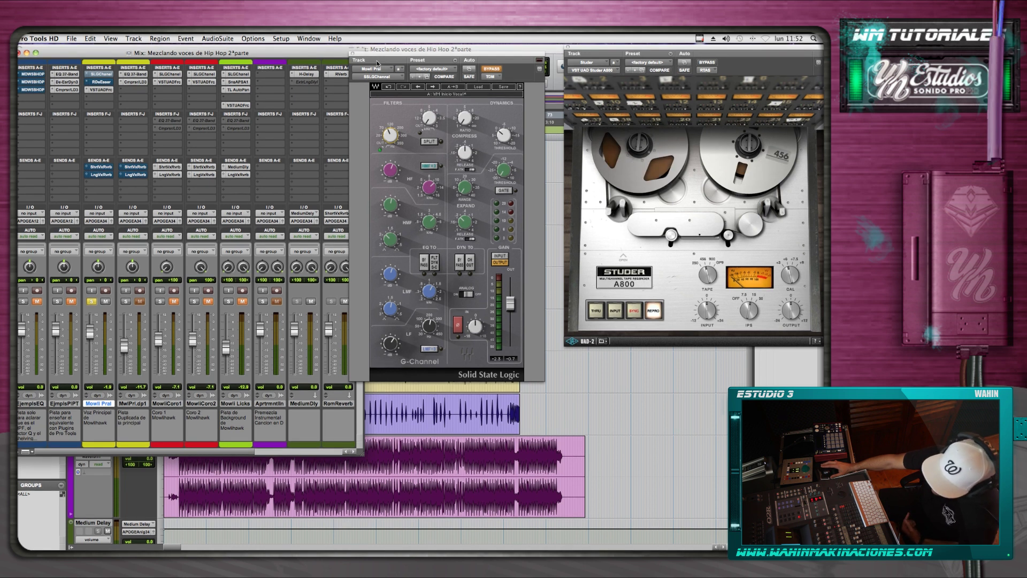
left_click_drag(373, 54, 387, 53)
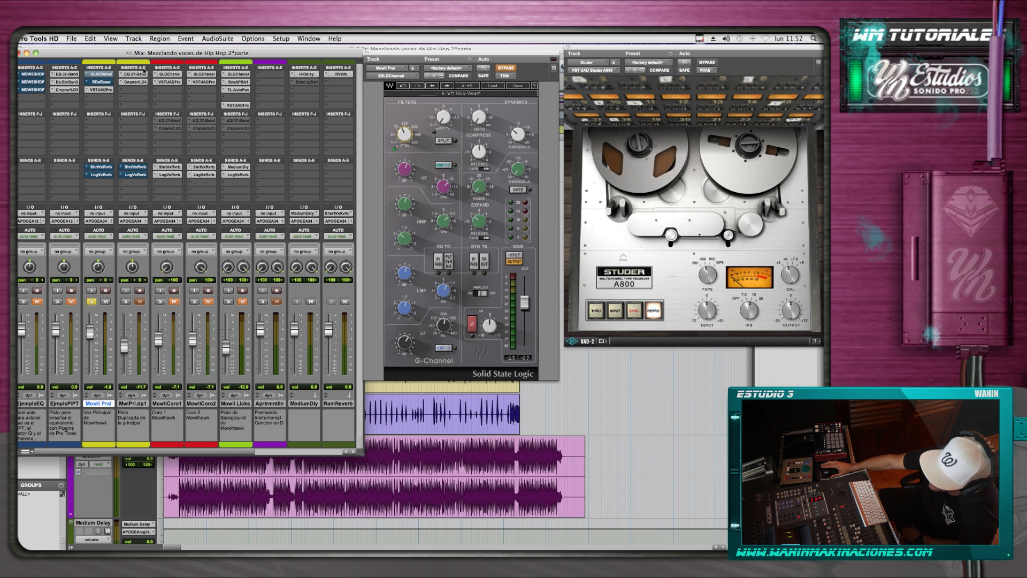
left_click(34, 82)
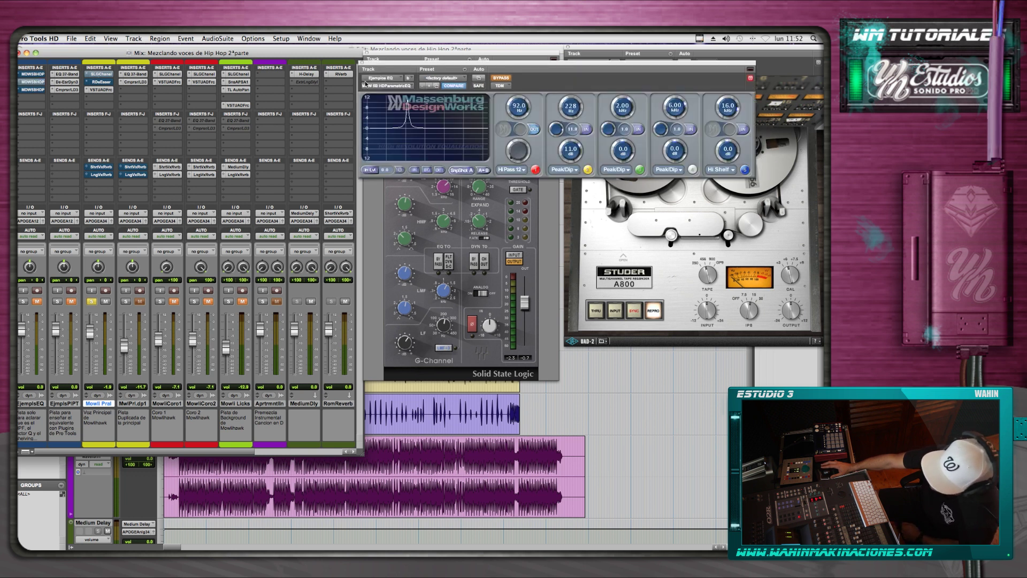
left_click_drag(395, 64, 64, 64)
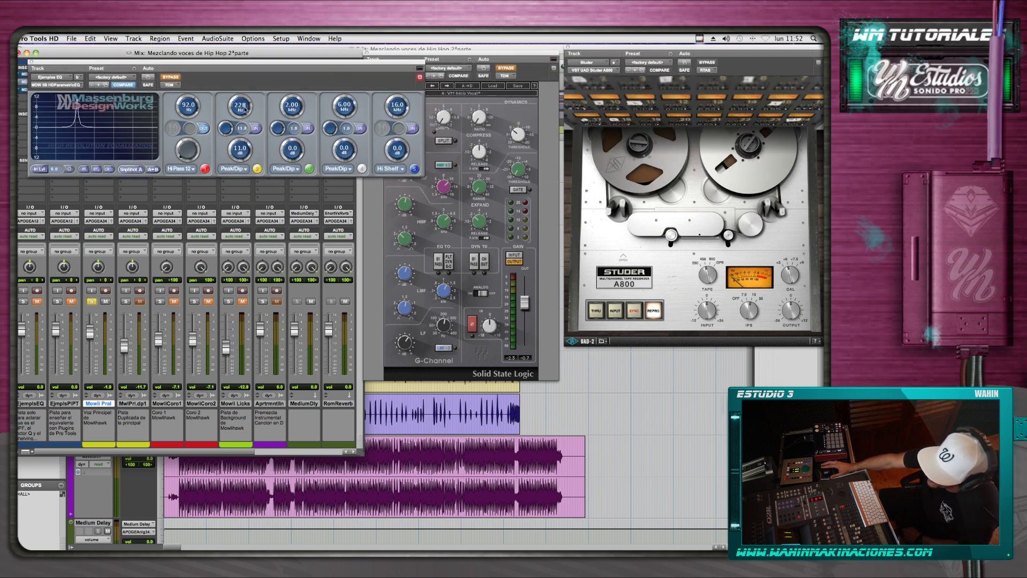
left_click_drag(243, 107, 226, 156)
left_click_drag(244, 115, 238, 113)
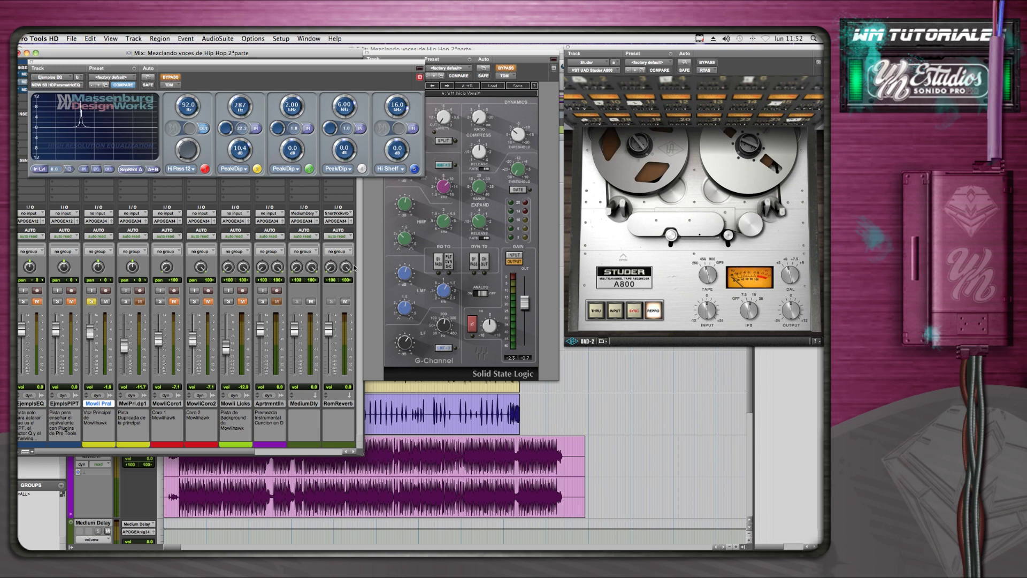
Step: Examine the LF and LMF band controls of the SSLGChannel and close the Massenburg EQ
left_click(407, 340)
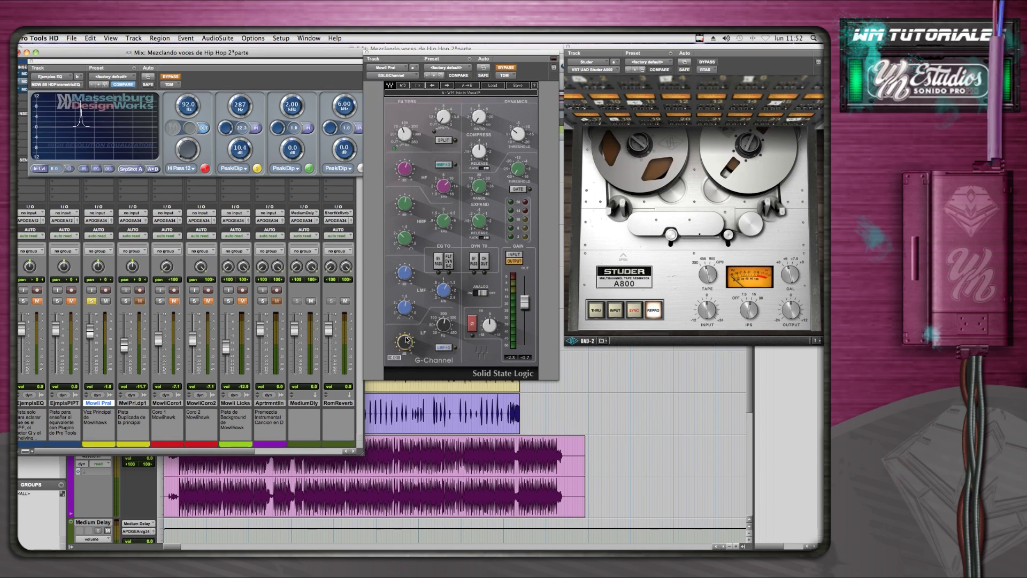
left_click(445, 328)
left_click_drag(444, 327, 447, 326)
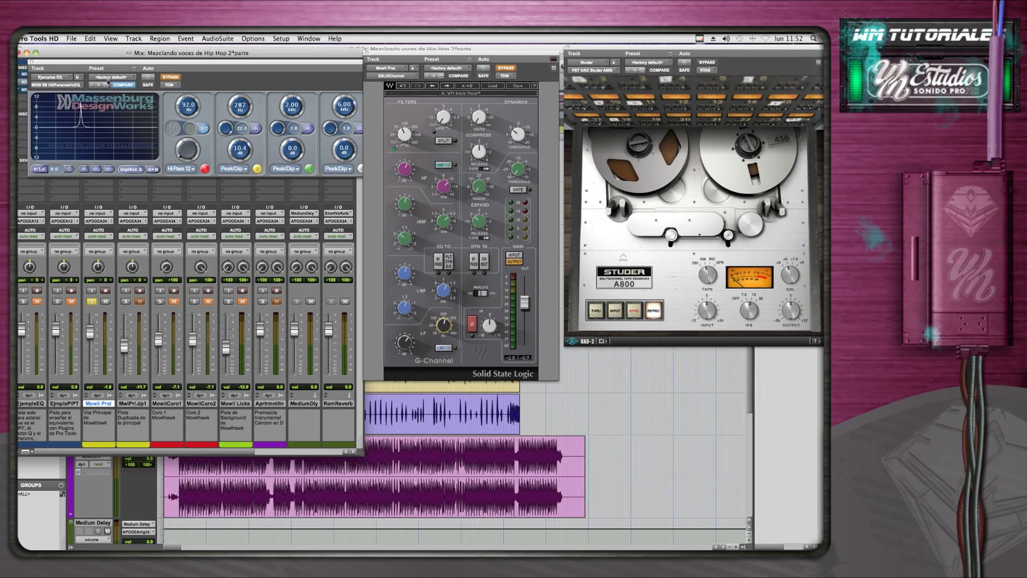
left_click(32, 63)
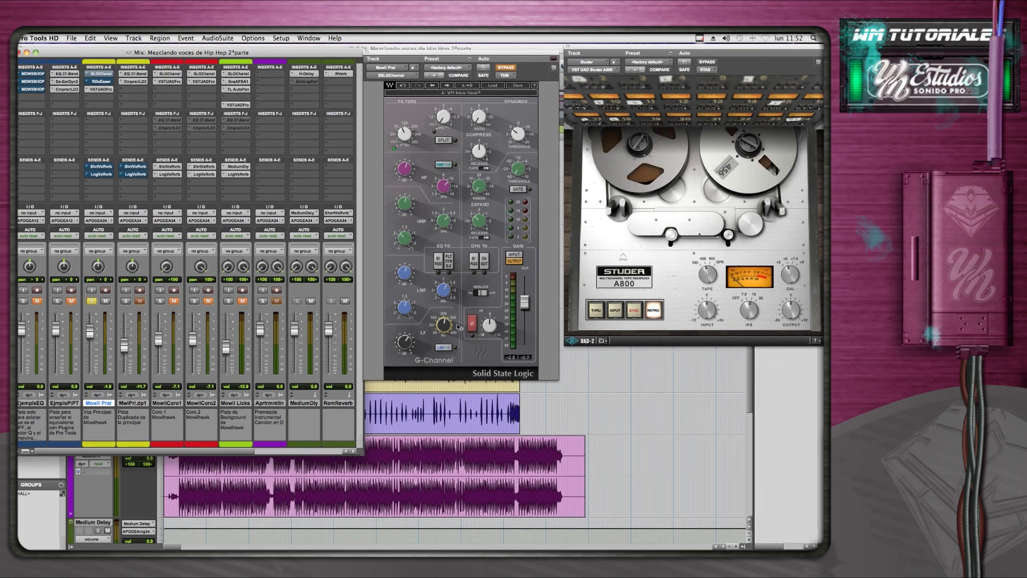
left_click(440, 285)
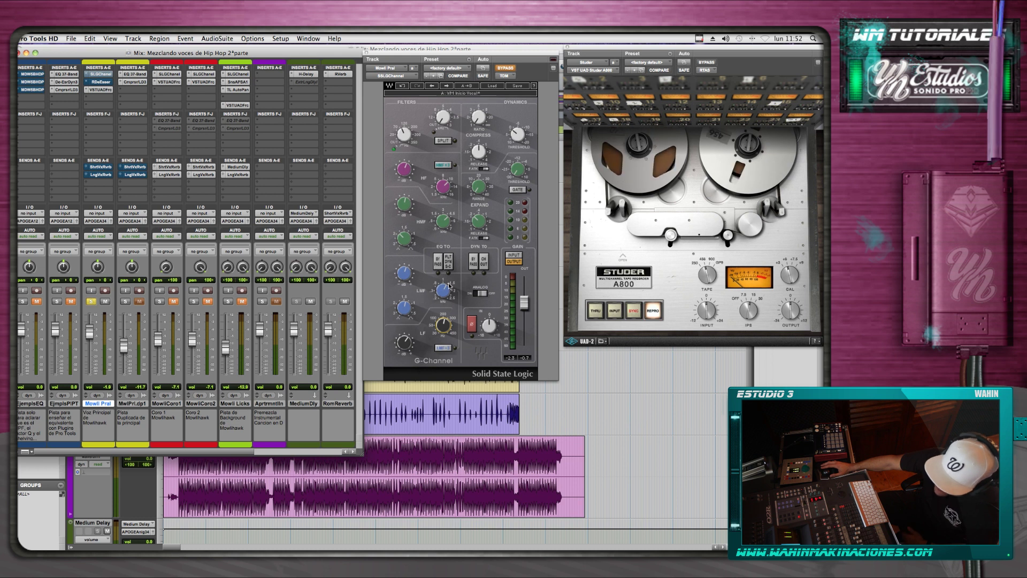
mouse_move(406, 274)
mouse_move(443, 291)
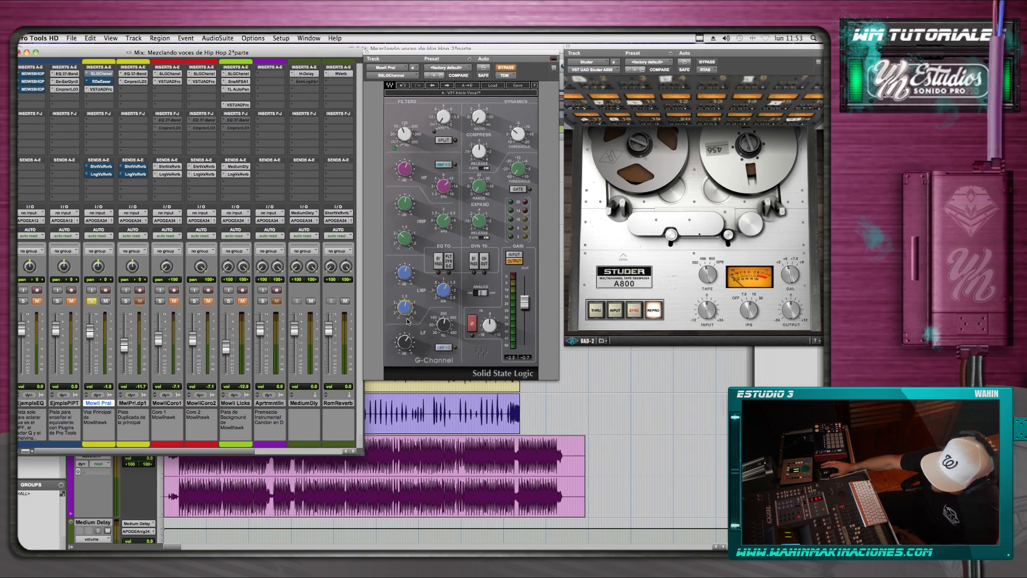
mouse_move(409, 310)
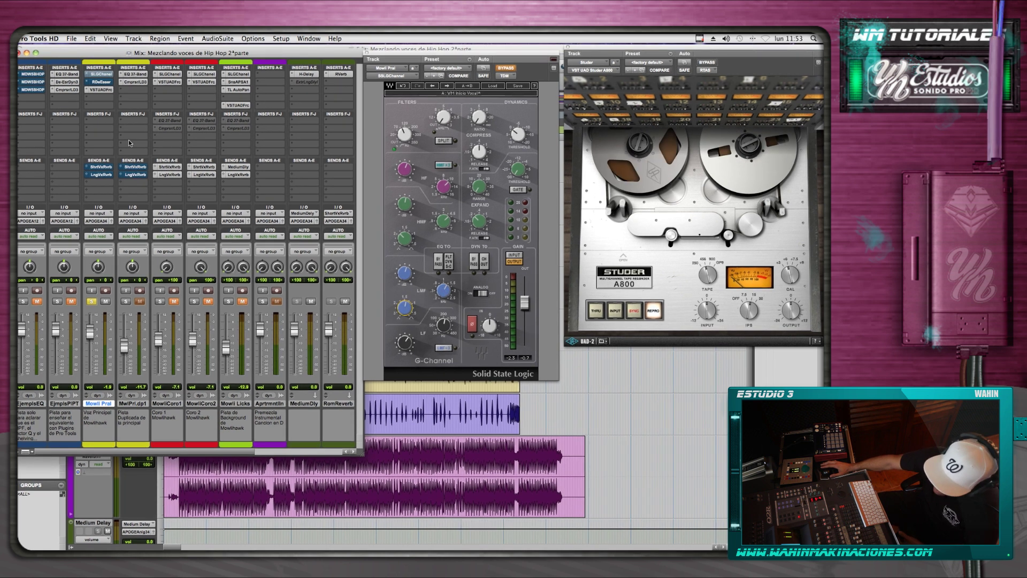
Step: Reopen the second Massenburg EQ on EjemplosEQ, set the first Peak/Dip band's gain to -6.4 dB, and close it
left_click(37, 82)
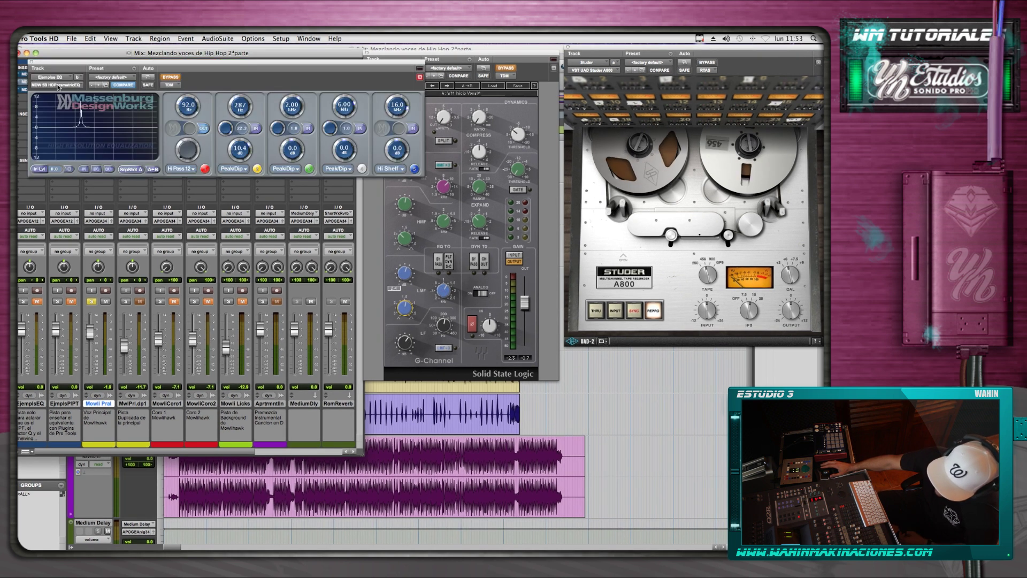
left_click_drag(112, 67, 300, 124)
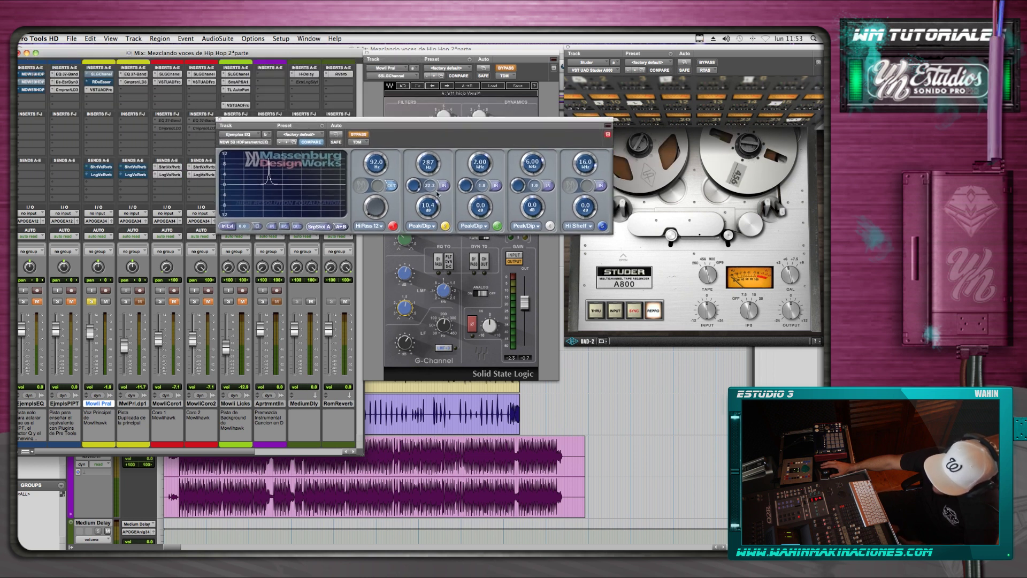
left_click_drag(418, 185, 430, 307)
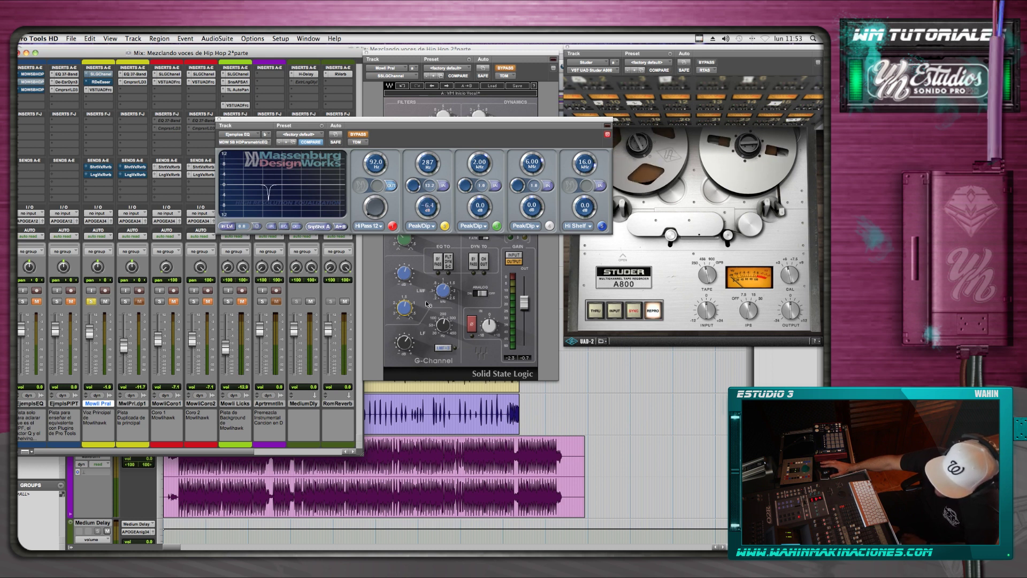
left_click(219, 119)
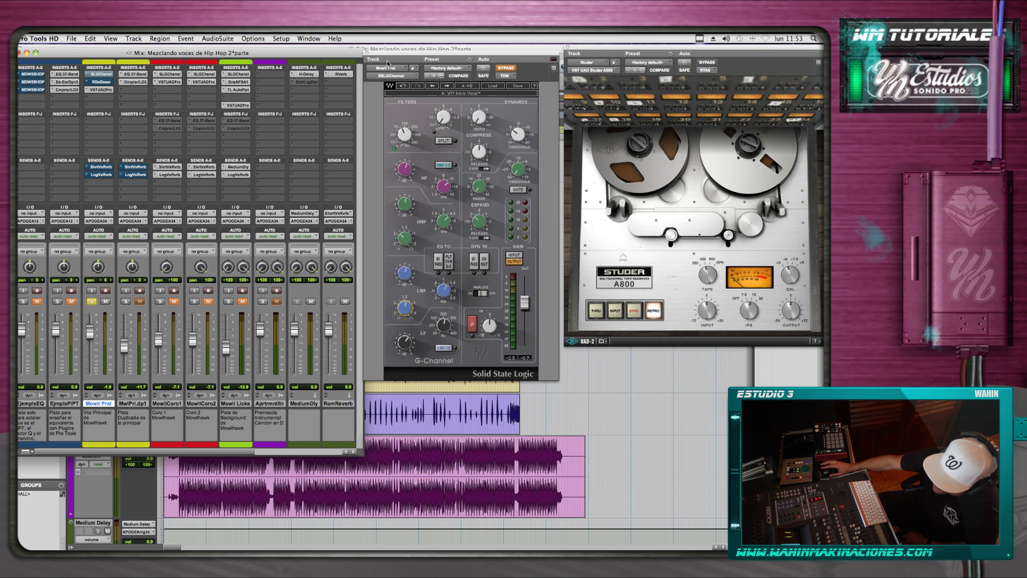
left_click_drag(389, 53, 314, 50)
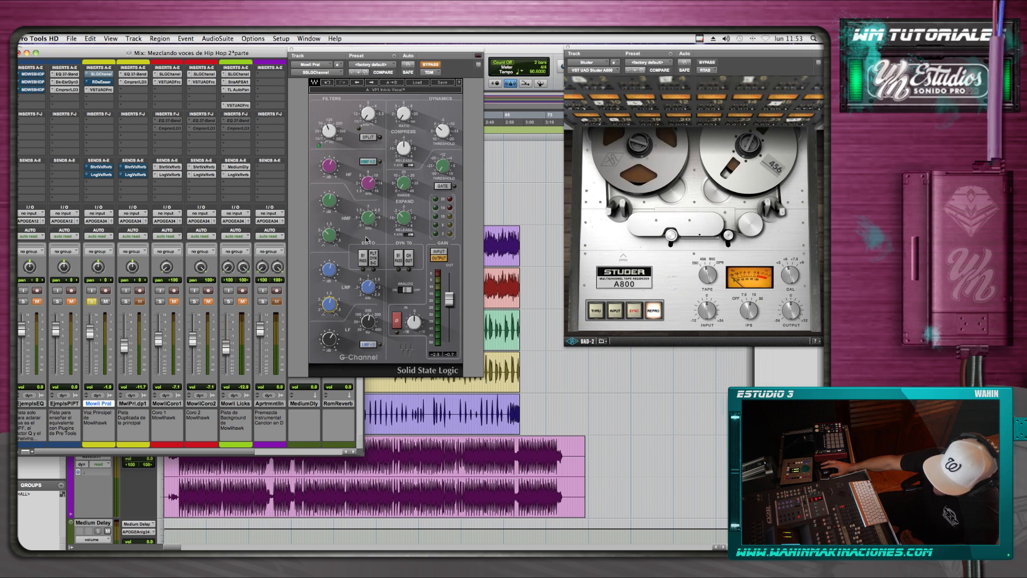
Step: Examine the HMF and HF band gain, frequency and Q controls of the SSLGChannel, moving its window clear of the mixer
left_click(370, 219)
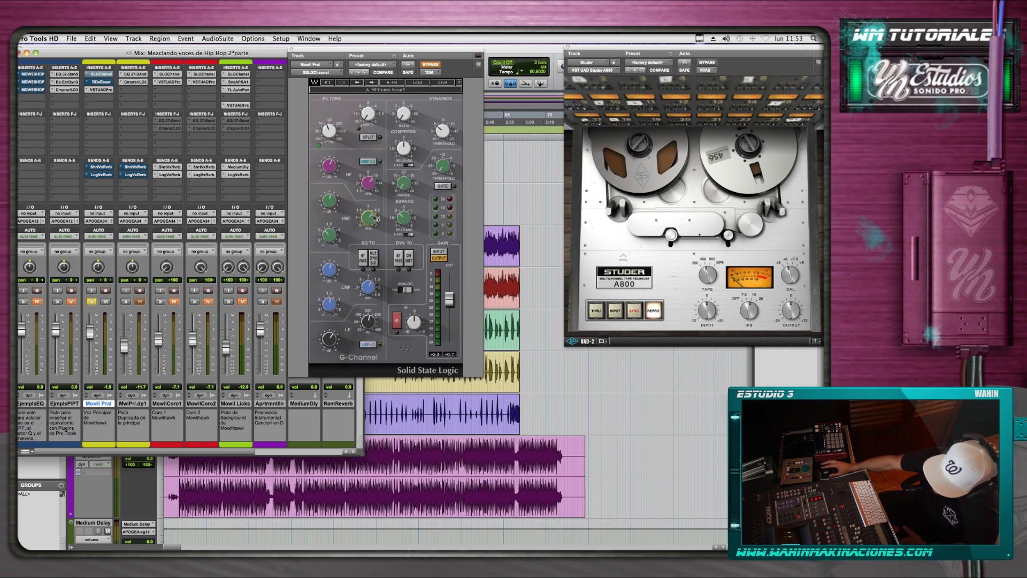
left_click(332, 199)
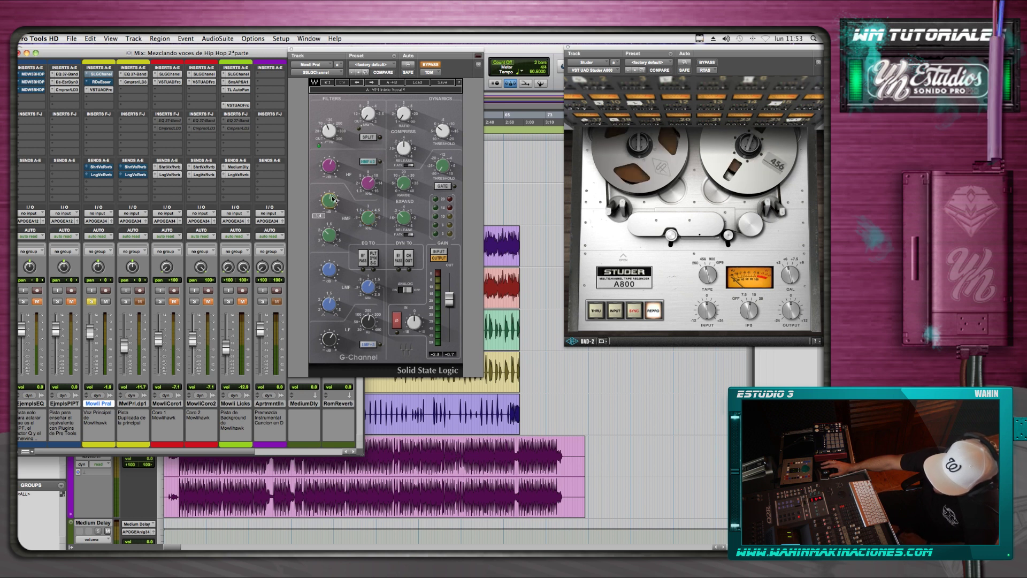
left_click(329, 236)
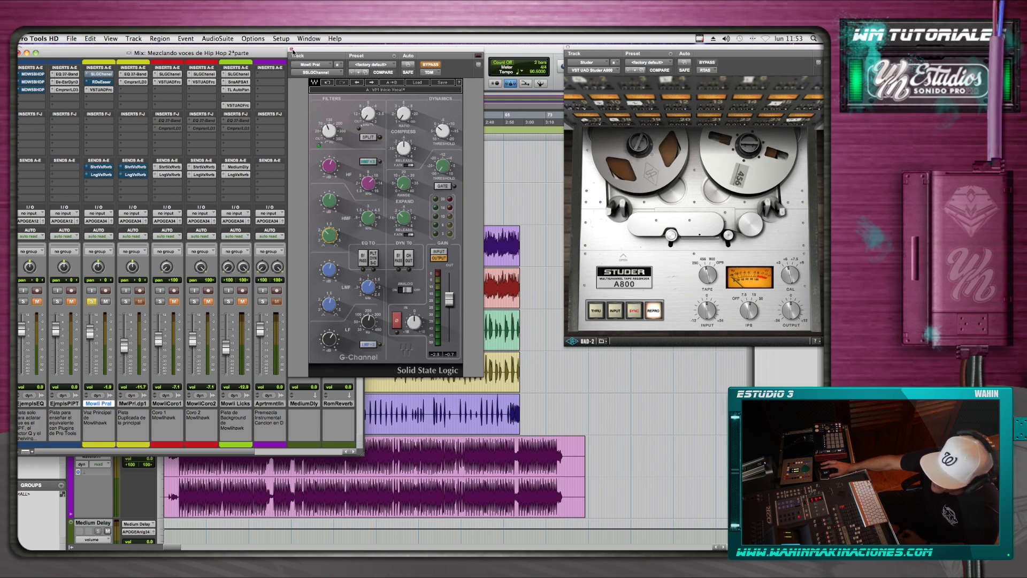
left_click_drag(293, 52, 360, 58)
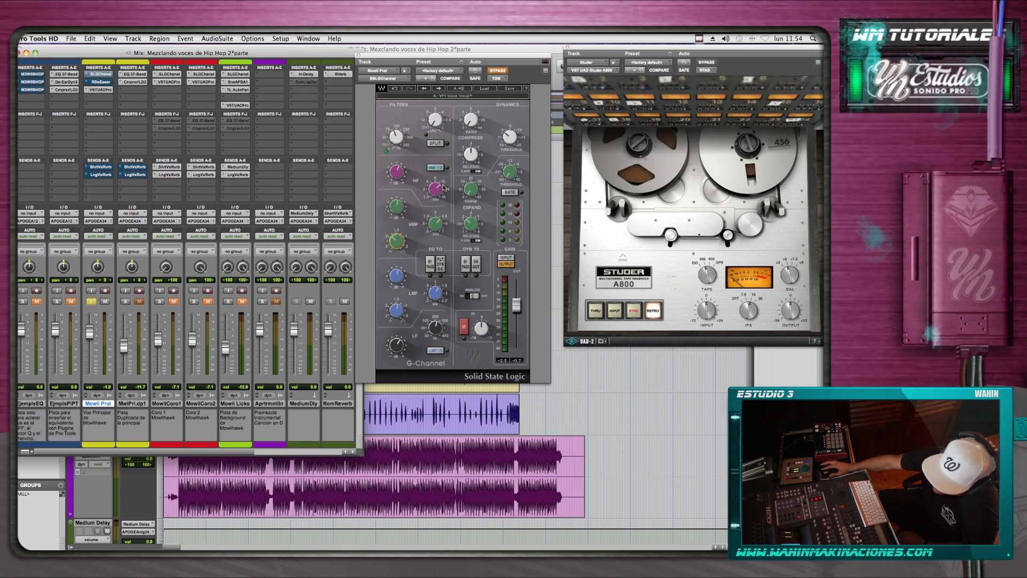
left_click(400, 174)
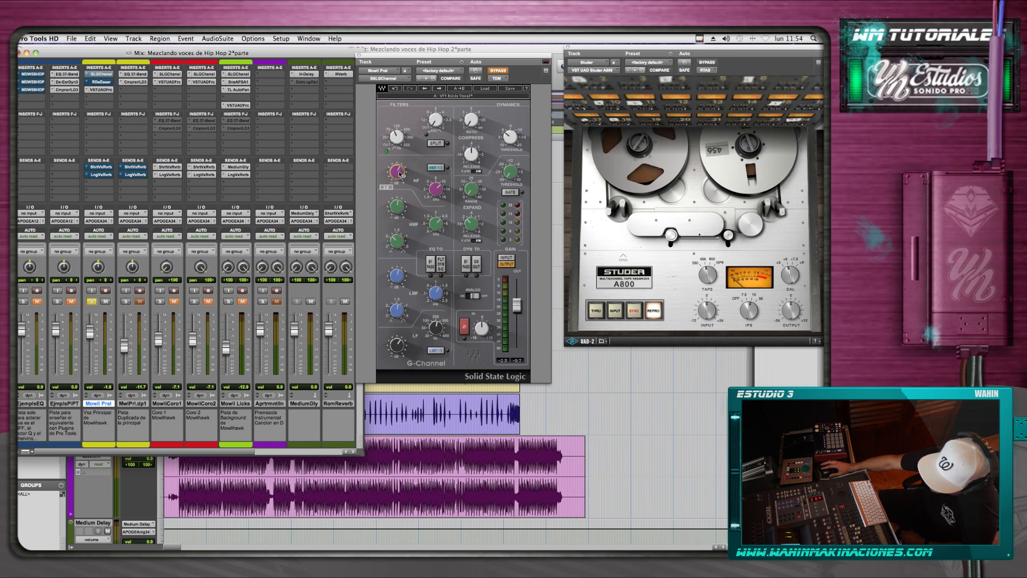
left_click_drag(399, 174, 400, 174)
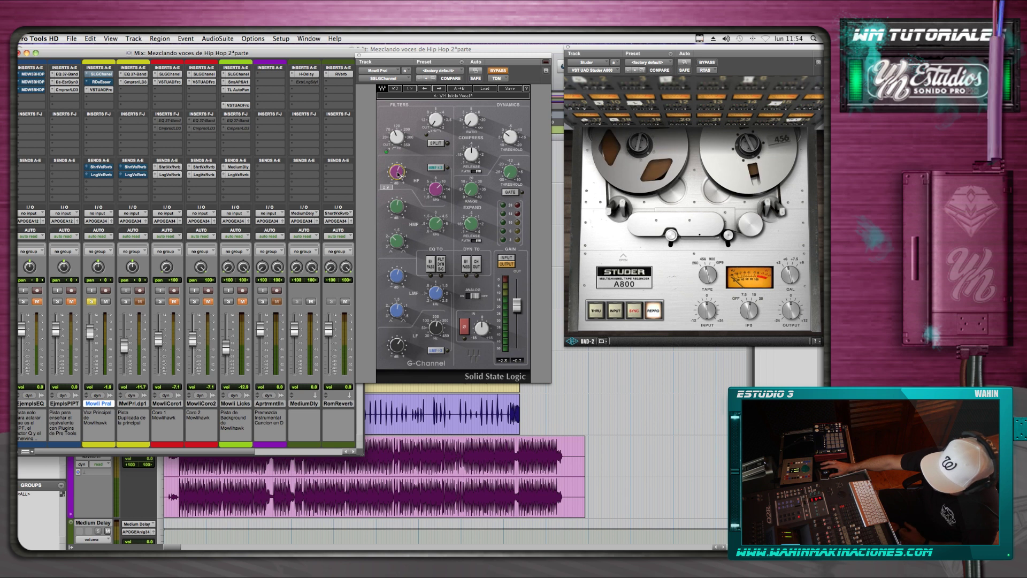
left_click(439, 190)
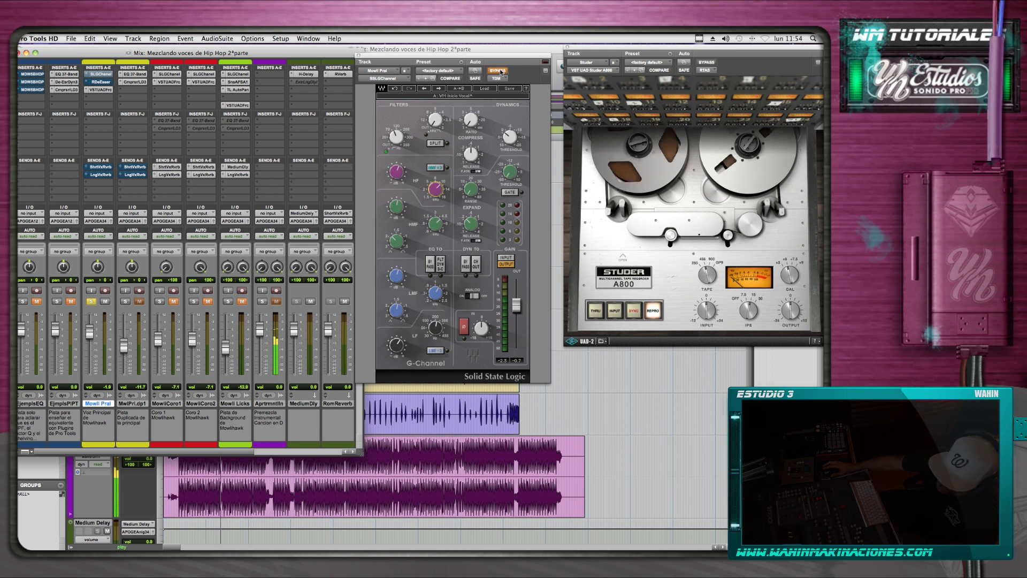
Step: Compare the main vocal with and without the SSLGChannel by toggling its bypass during playback, and leave the effect active
left_click(501, 72)
left_click(501, 72)
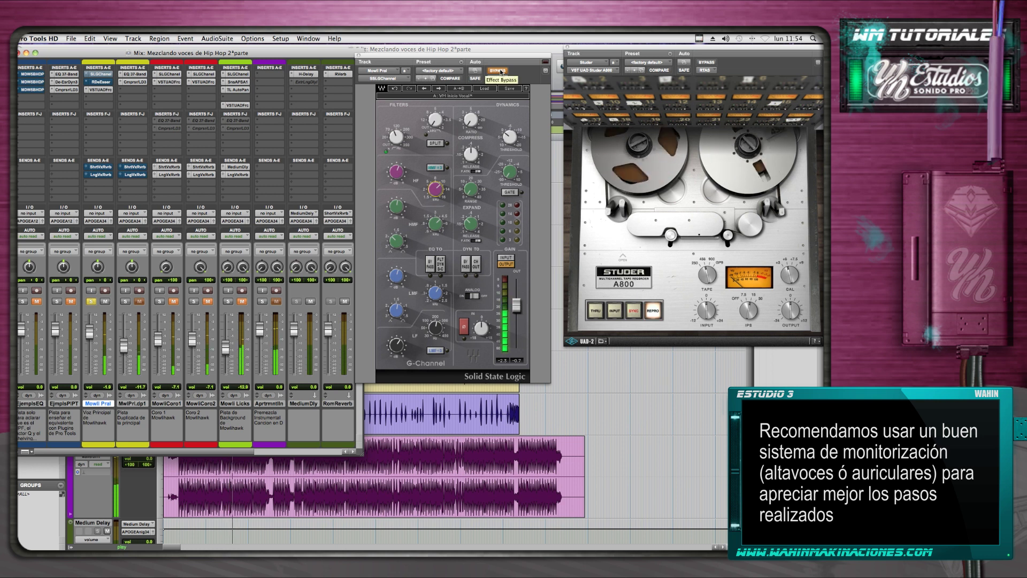
left_click(501, 73)
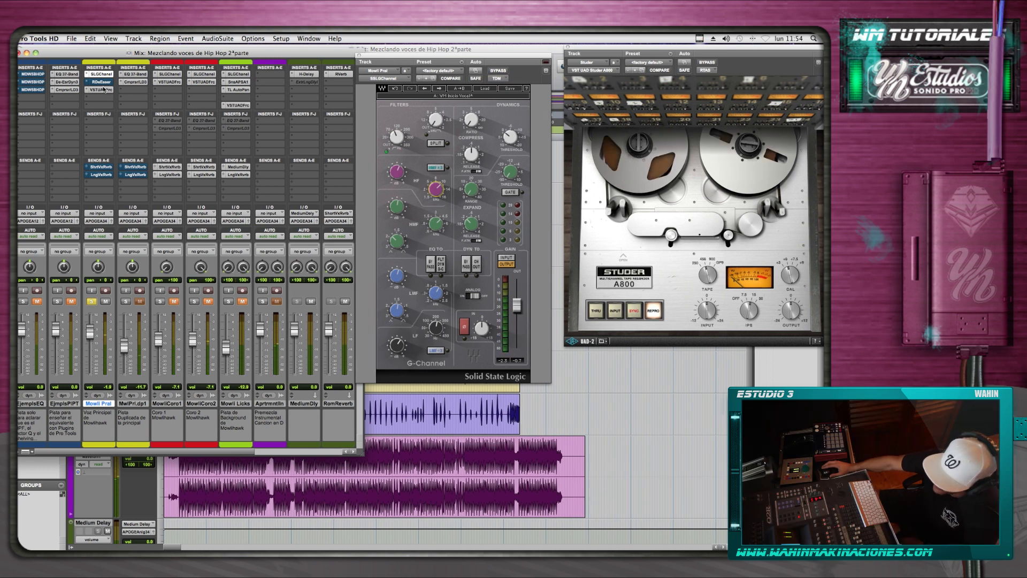
Step: Open the 7-Band EQ 3 on the Pro Tools plug-in example track, examine its filter and HF band shape controls, and close it
left_click(67, 75)
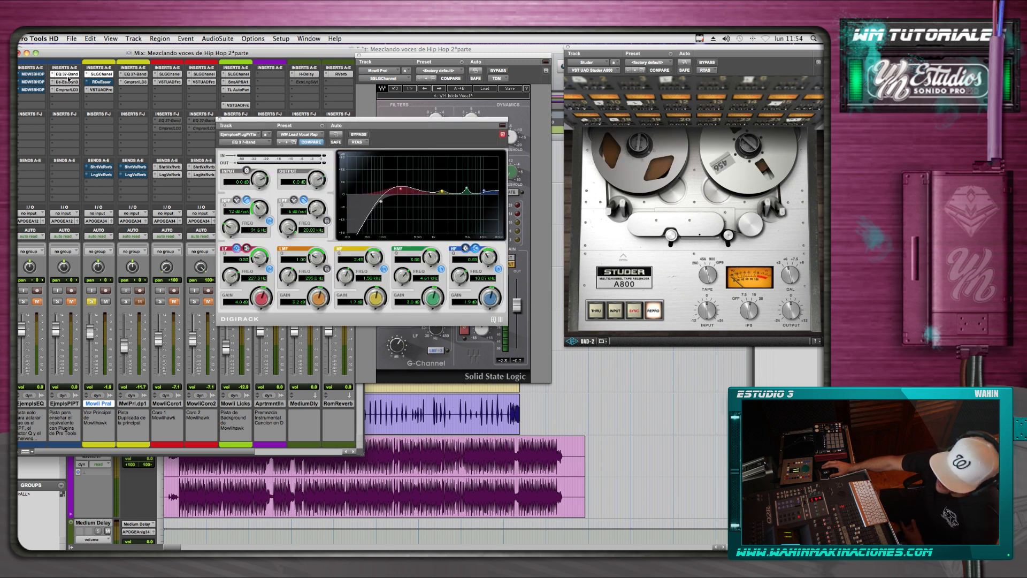
left_click_drag(254, 120, 106, 60)
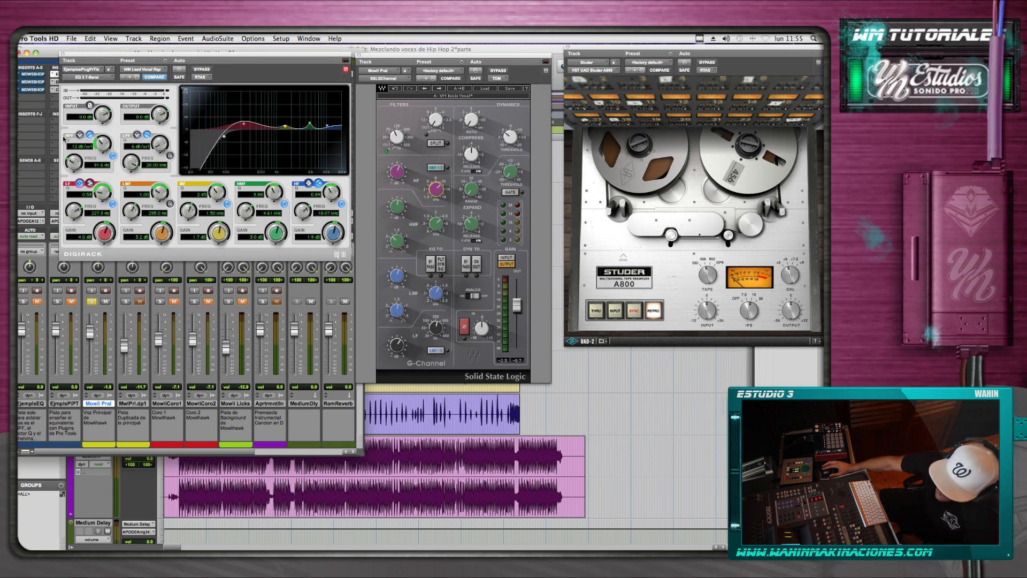
left_click(112, 156)
left_click(112, 156)
left_click(112, 155)
left_click(113, 156)
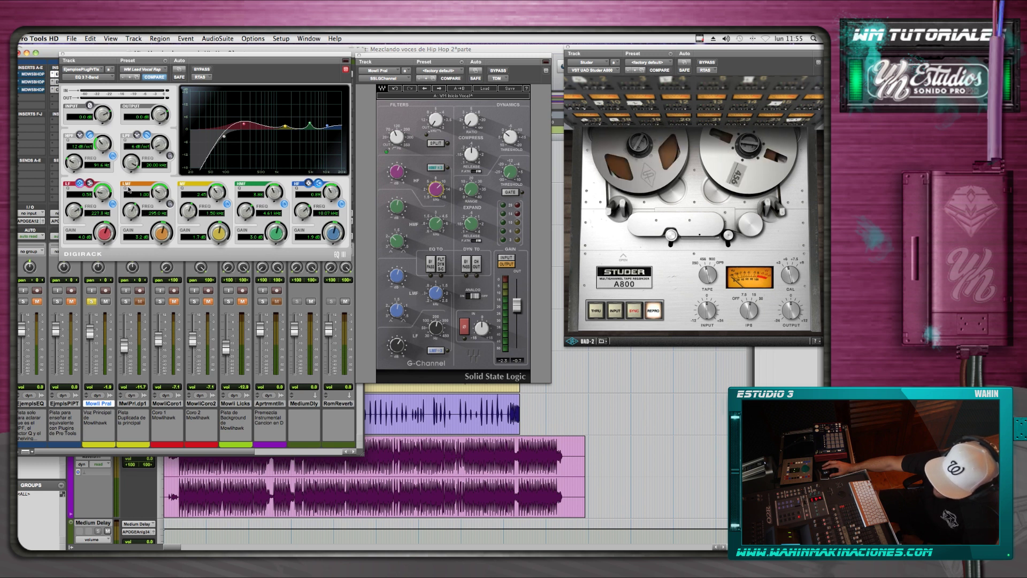
left_click(342, 202)
left_click(342, 201)
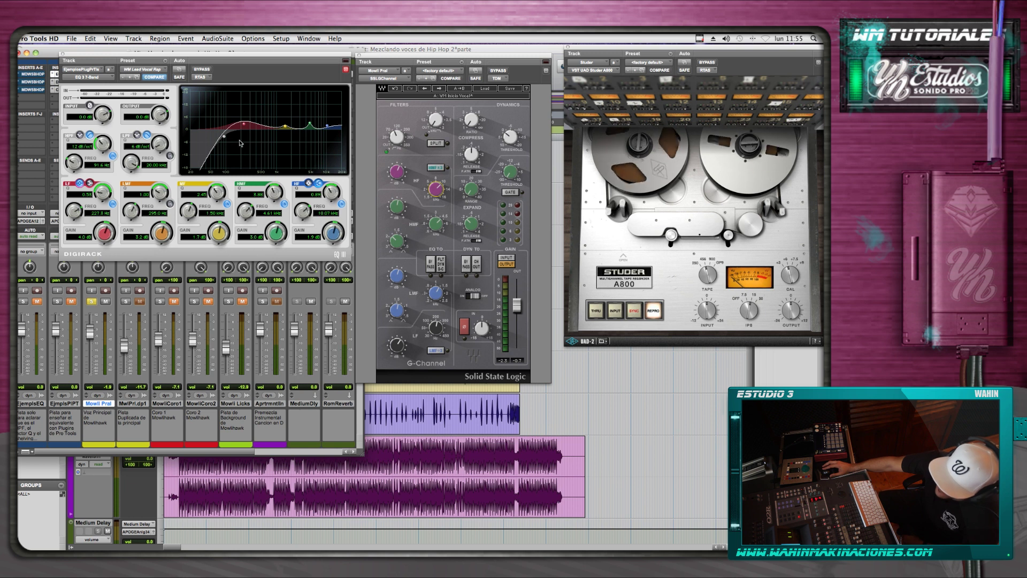
left_click(63, 54)
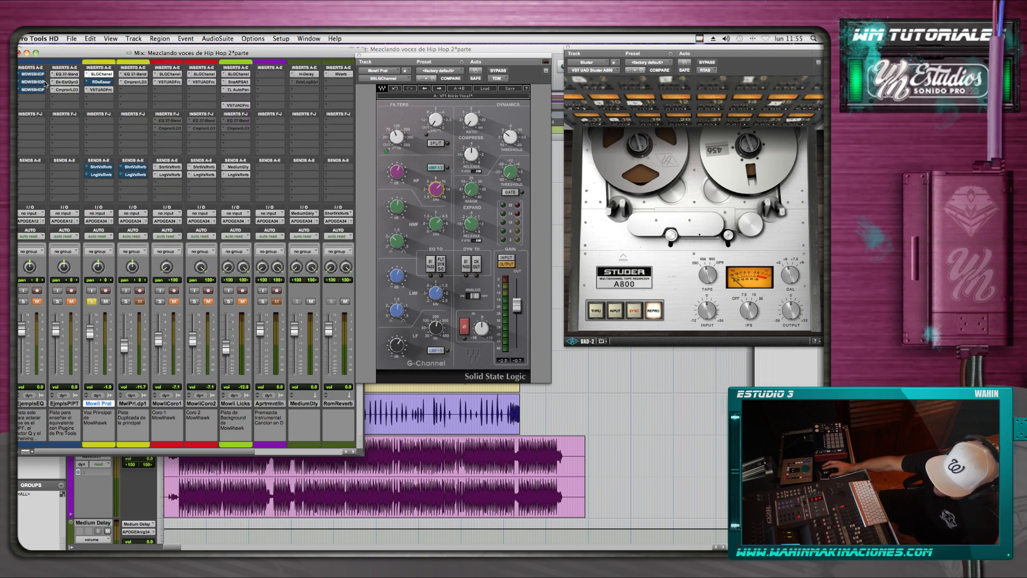
Step: In the third Massenburg EQ on EjemplosEQ, demonstrate the Lo Shelf band alone at 91.5 Hz and 4.6 dB, and switch it off
left_click(35, 90)
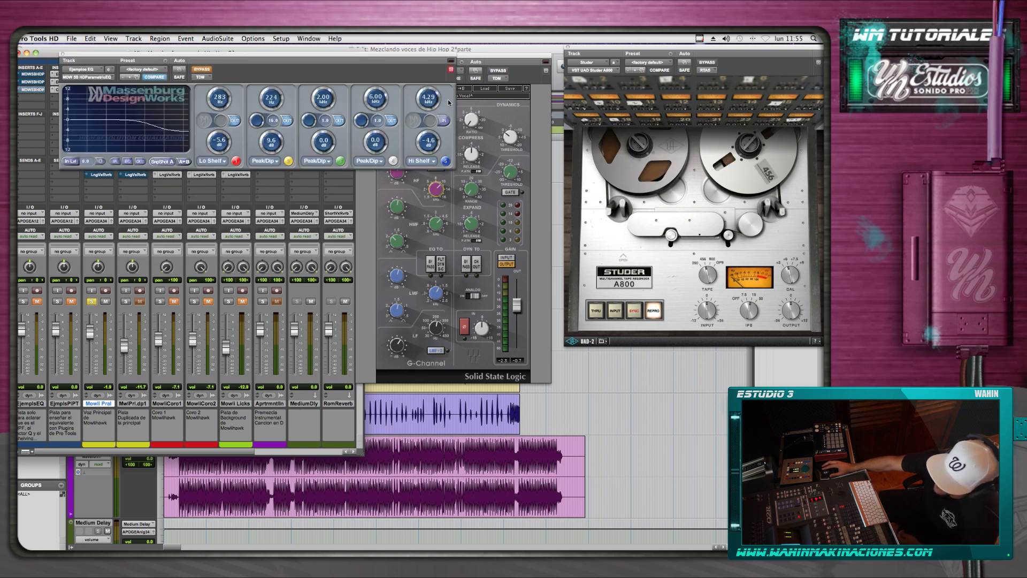
left_click(444, 121)
left_click(234, 122)
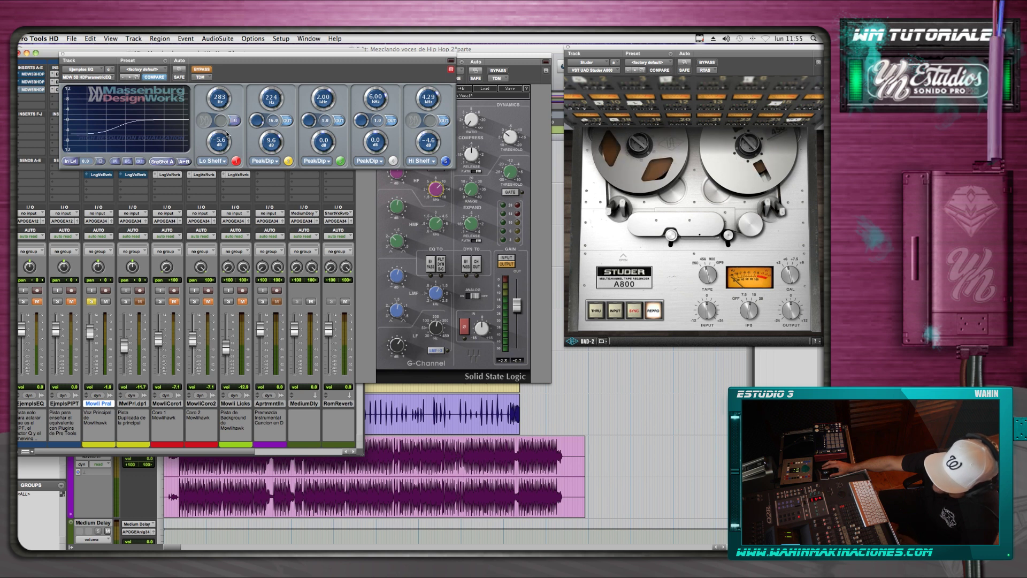
left_click_drag(221, 145, 167, 102)
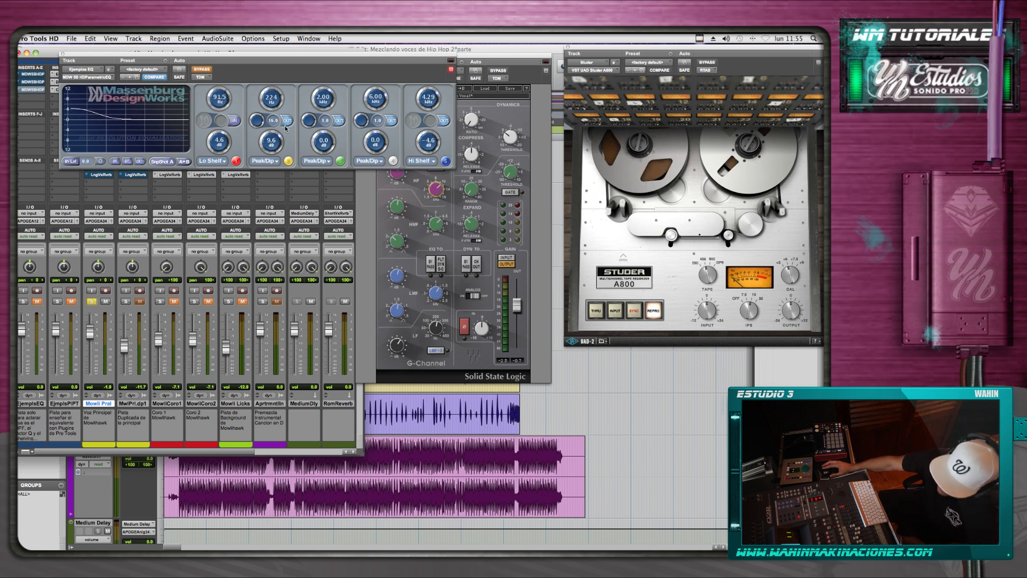
left_click(233, 121)
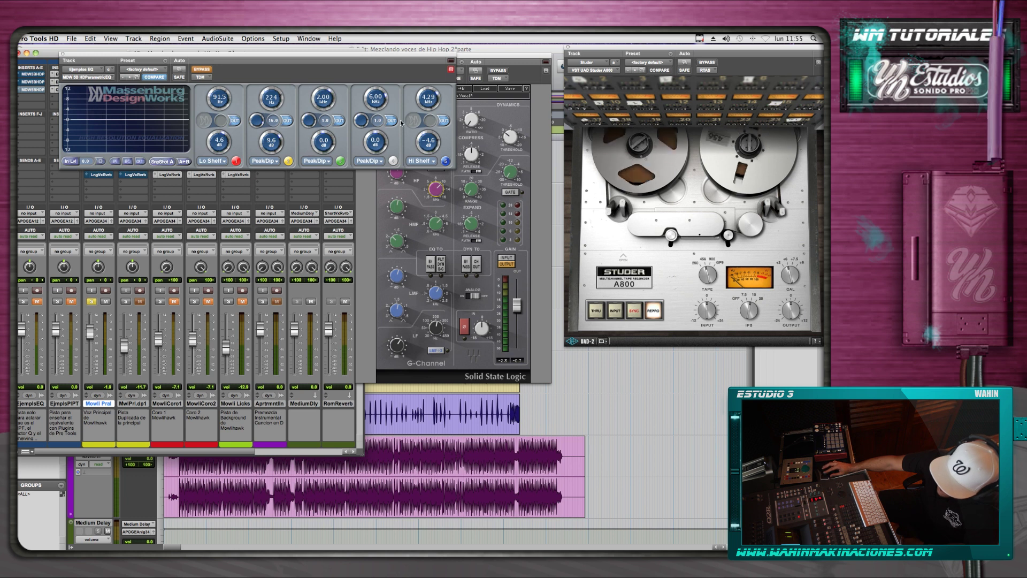
Step: Enable the Hi Shelf band in the Massenburg EQ, set it to 2.17 kHz and 1.6 dB, and close the plug-in
left_click(442, 121)
left_click_drag(428, 141, 410, 133)
mouse_move(423, 98)
left_mouse_down()
mouse_move(399, 88)
mouse_move(394, 145)
mouse_move(432, 133)
mouse_move(432, 111)
left_mouse_up()
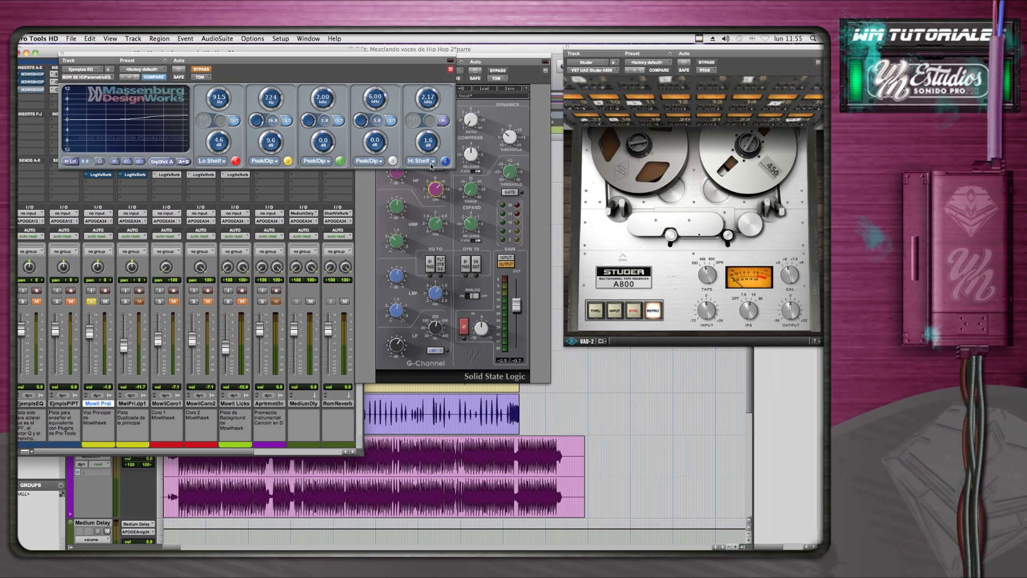
left_click(62, 54)
Step: Open the Renaissance DeEsser on the main vocal track, take it out of bypass and move its window beside the inserts
left_click(98, 83)
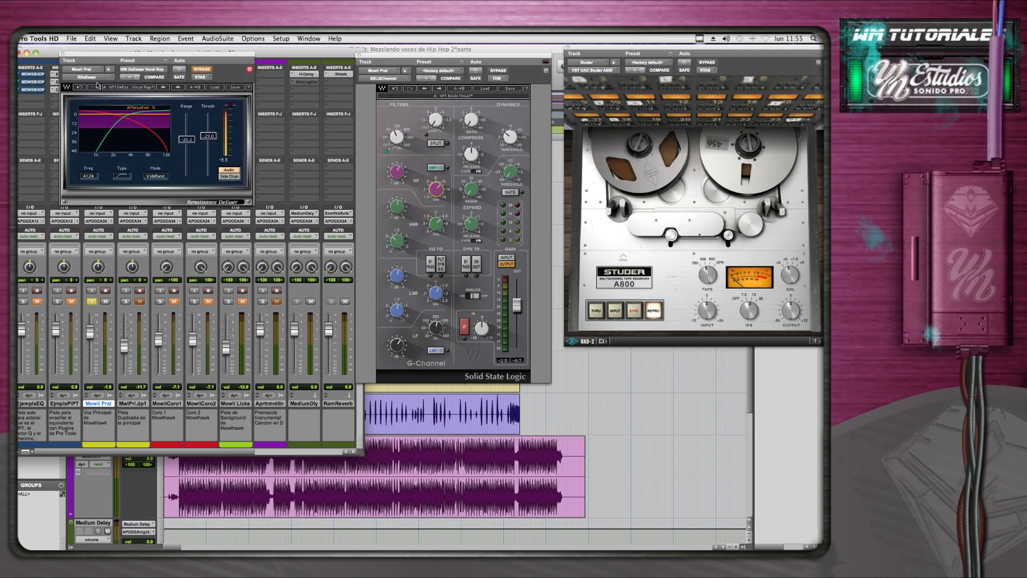
left_click(204, 69)
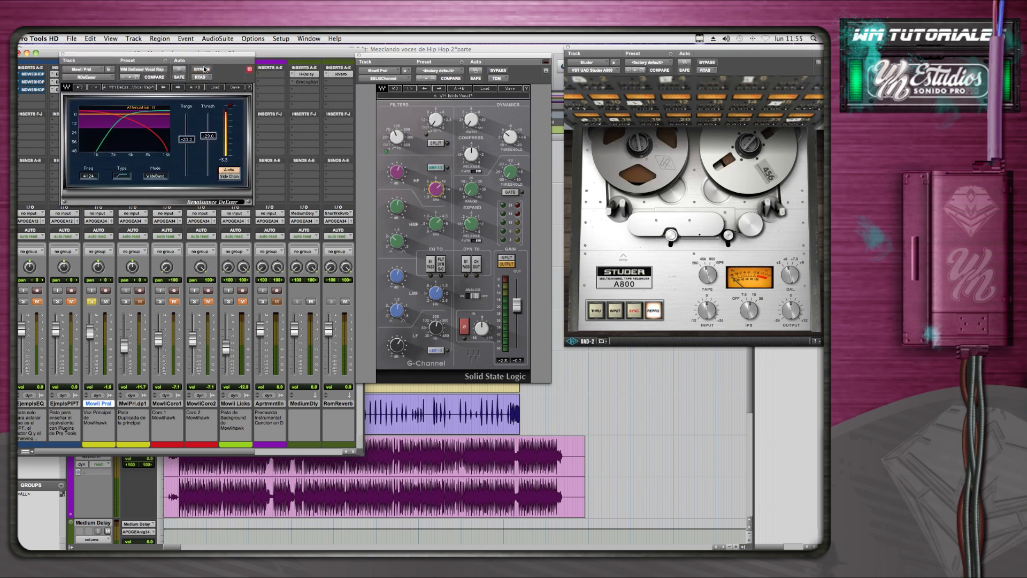
left_click_drag(186, 55, 358, 102)
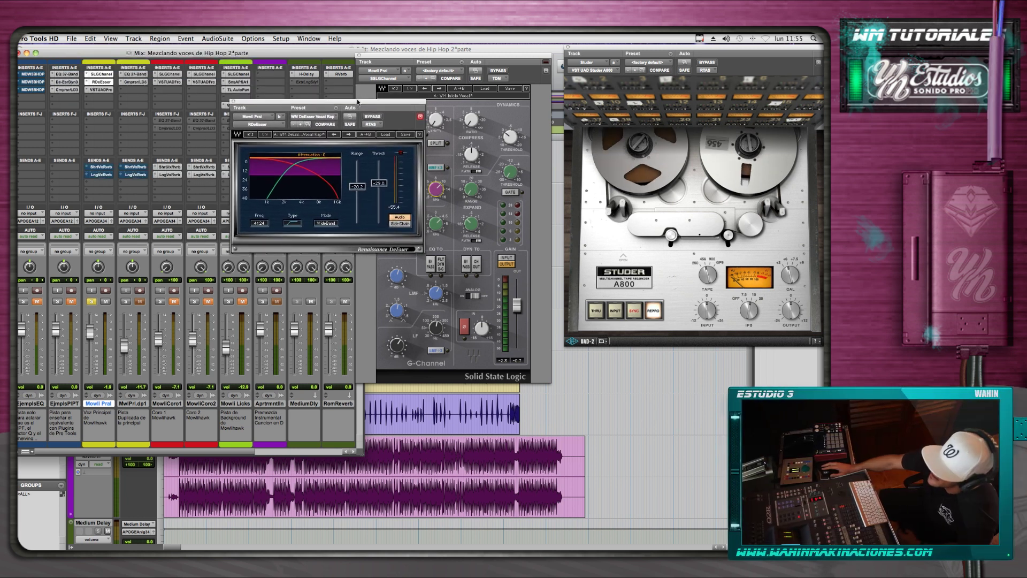
Step: Review the main vocal's insert chain of SSLGChannel, Renaissance DeEsser and Fairchild, and close the separate Fairchild window
left_click(97, 75)
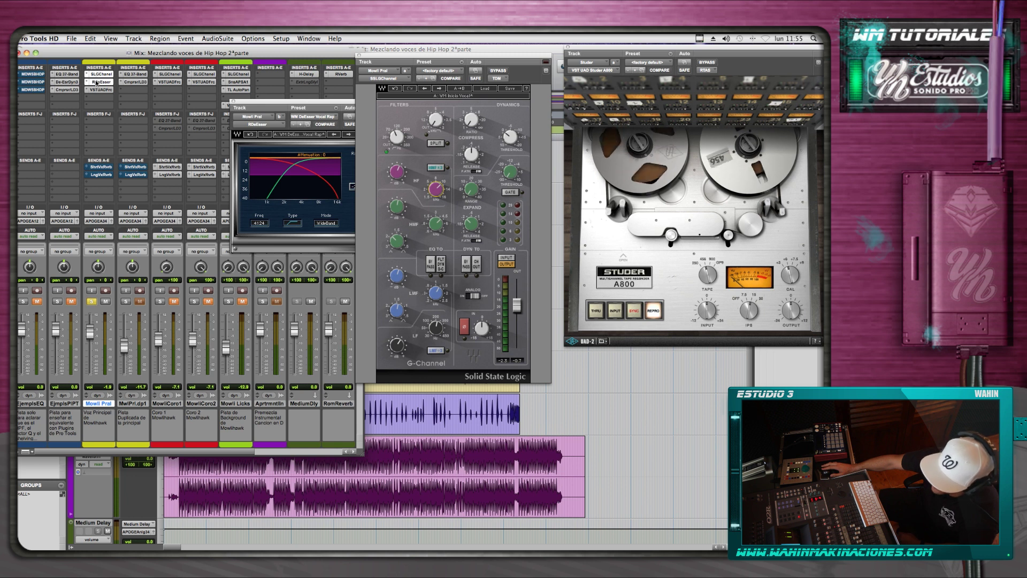
left_click(97, 83)
left_click(97, 83)
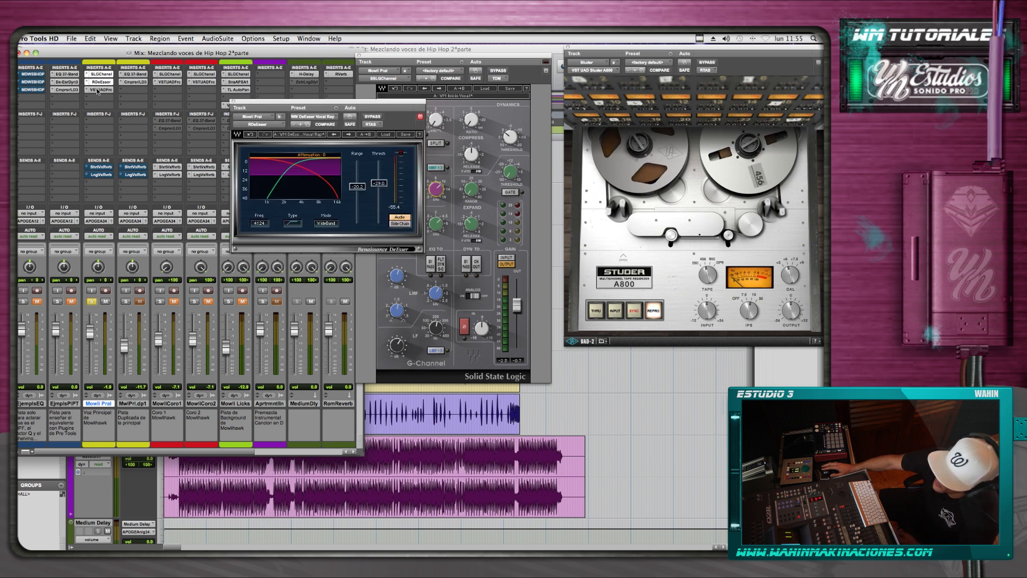
left_click(98, 90)
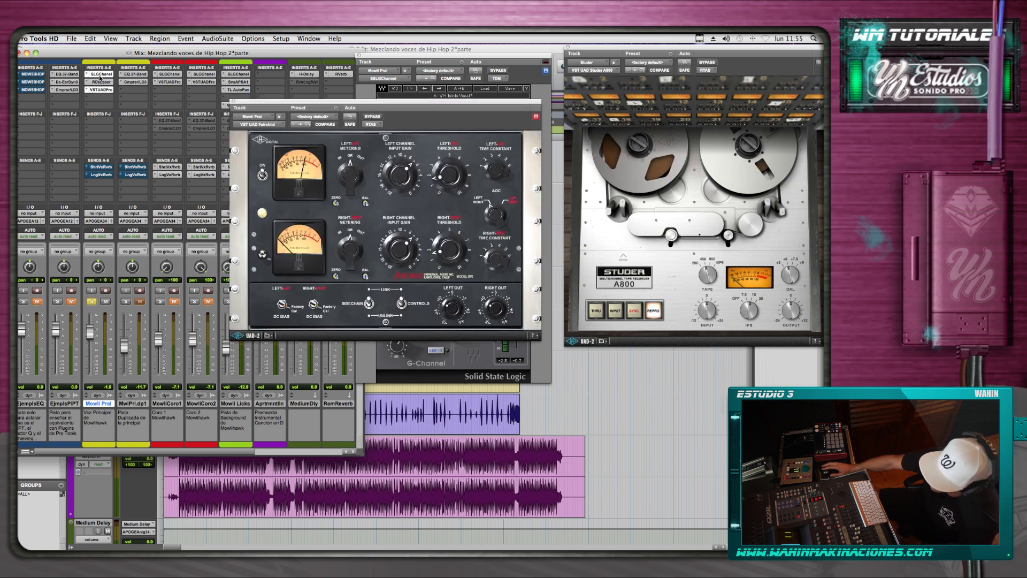
left_click(100, 76)
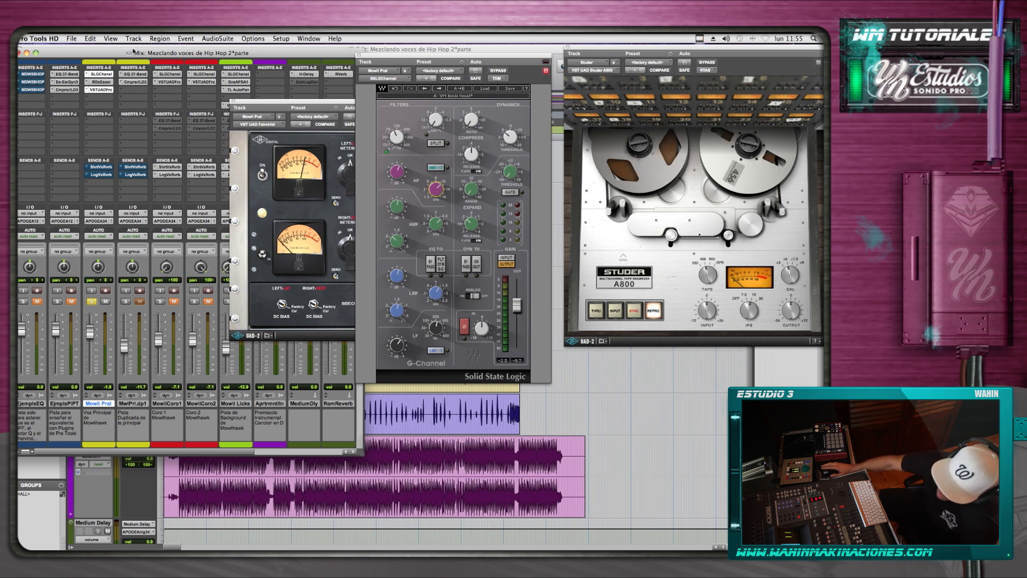
left_click(109, 75)
left_click(102, 82)
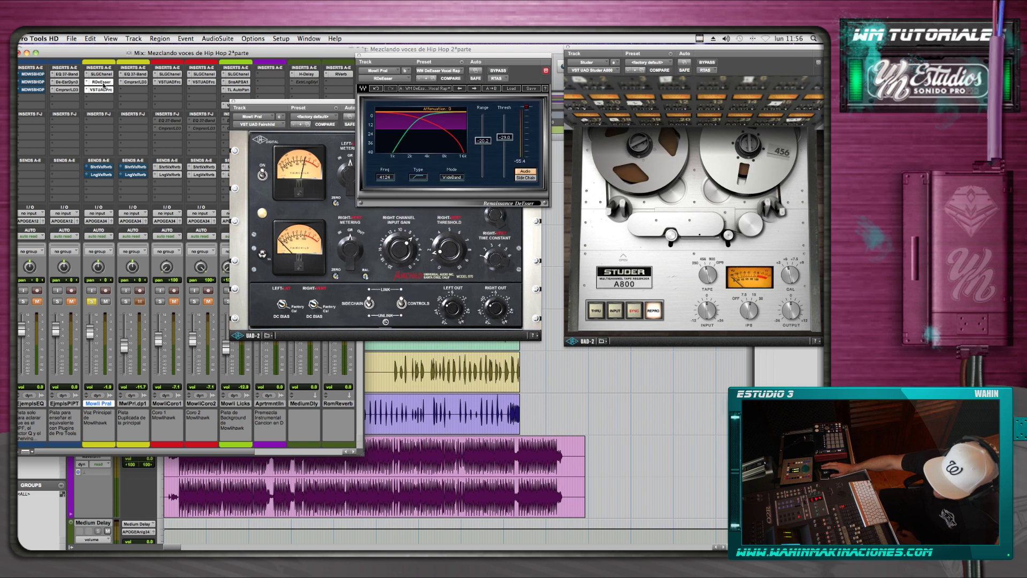
left_click(103, 89)
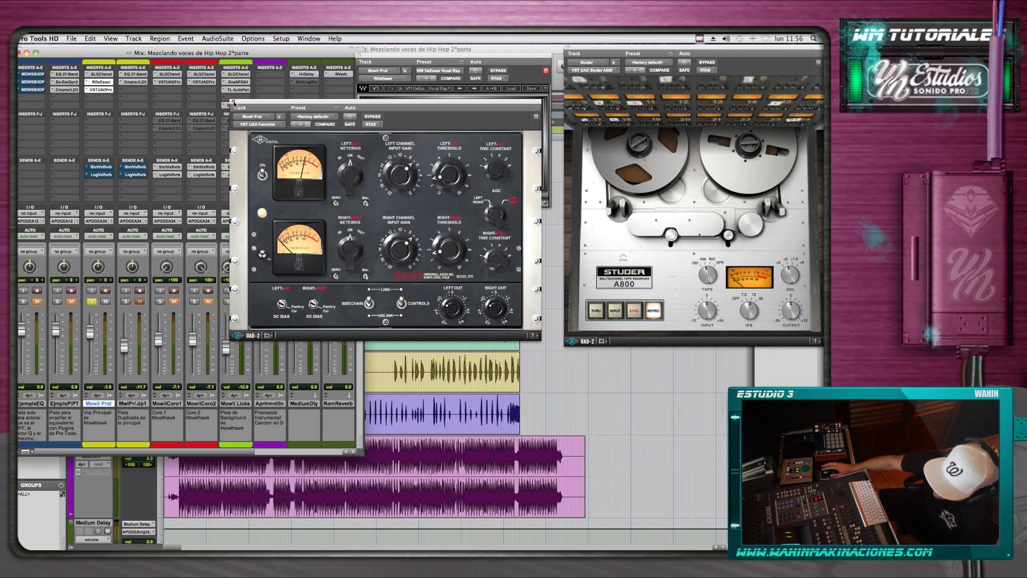
left_click(233, 101)
Step: Cycle twice through the main vocal's equalizer, de-esser and compressor inserts in chain order, and finish on the Renaissance DeEsser
left_click(103, 75)
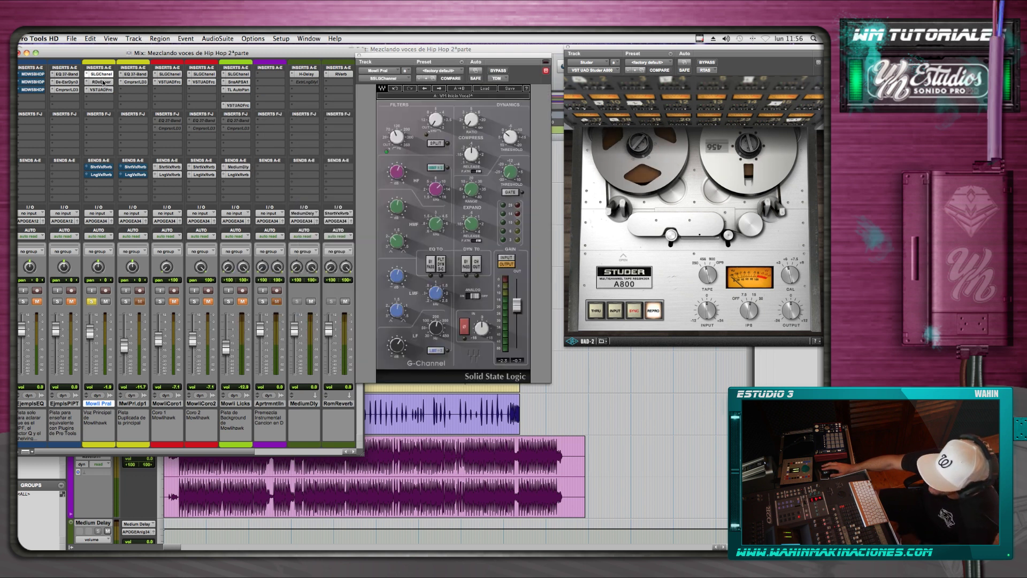
left_click(104, 83)
left_click(103, 90)
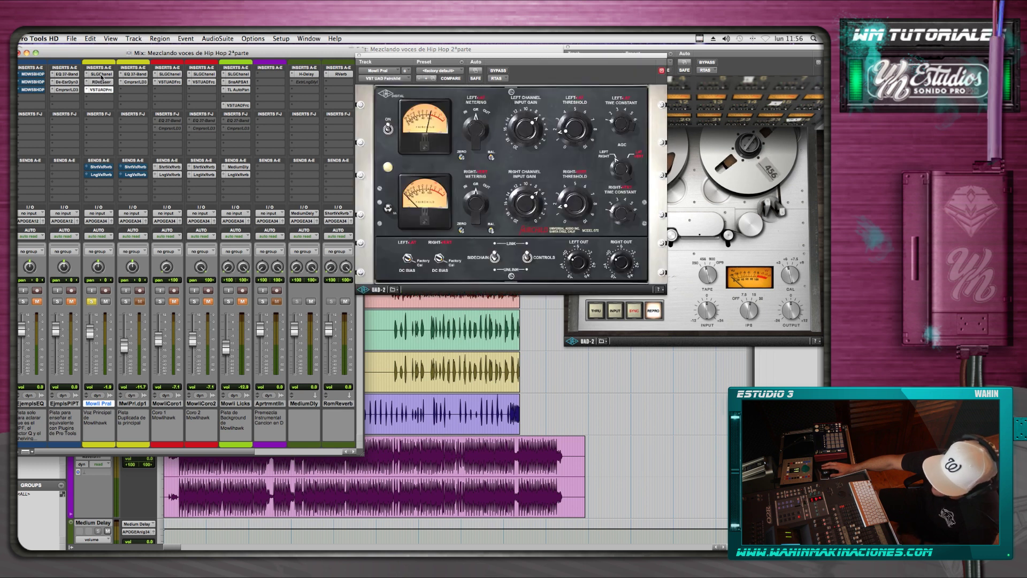
left_click(102, 75)
left_click(102, 83)
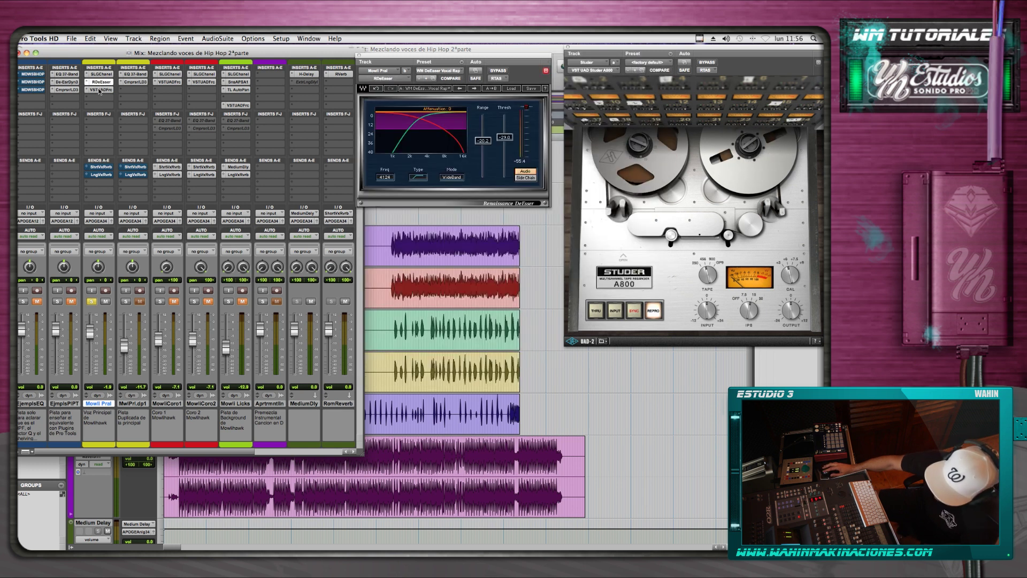
left_click(99, 90)
left_click(101, 82)
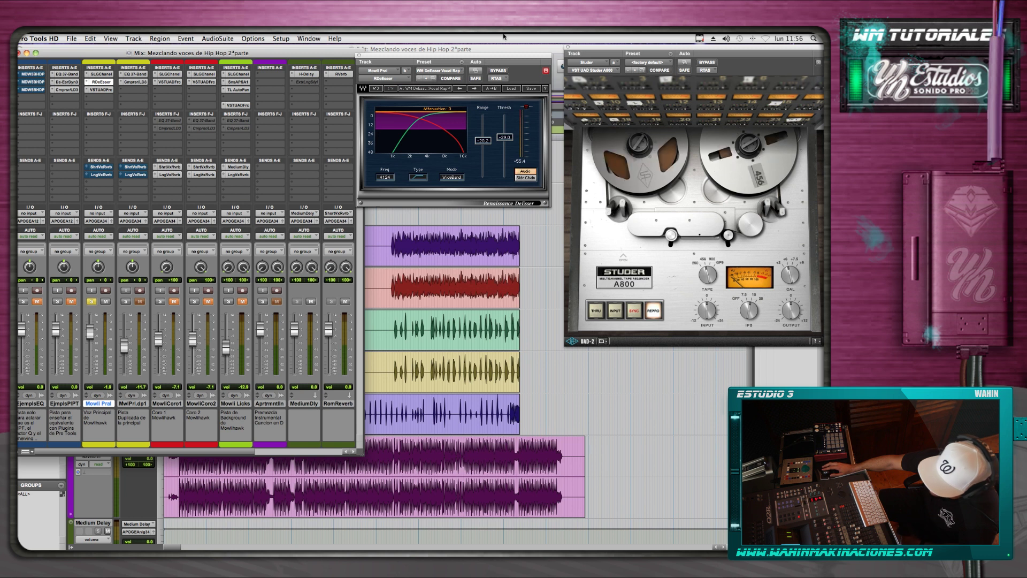
Step: Move the Renaissance DeEsser window over the mixer's edge and examine its filter Type and Mode settings
left_click_drag(458, 58, 393, 79)
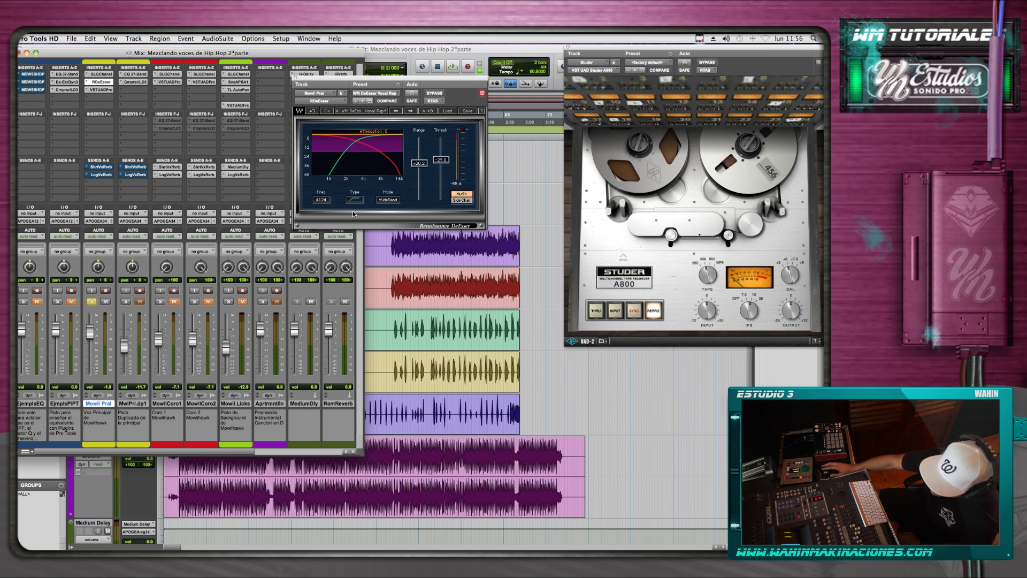
left_click(364, 202)
left_click(363, 201)
left_click(385, 201)
left_click(386, 202)
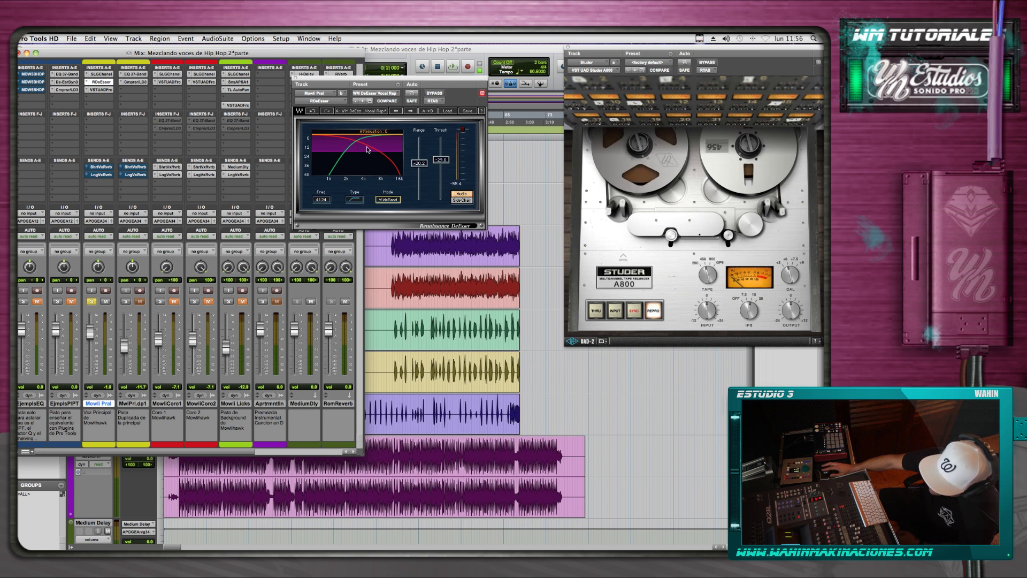
left_click(361, 201)
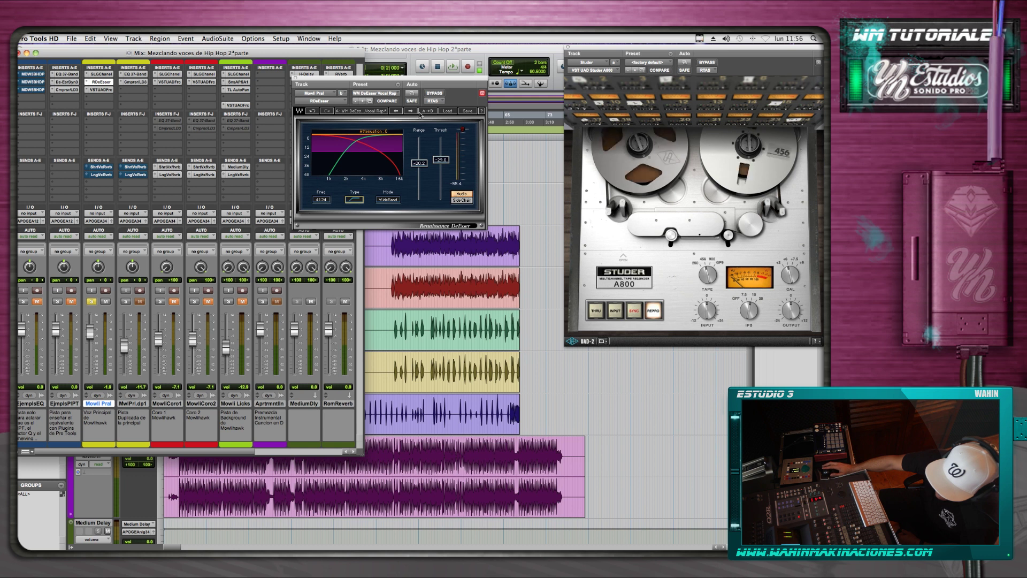
Step: Load the Renaissance DeEsser preset WM DeEsser Vocal Rap II for comparison, and return to WM DeEsser Vocal Rap
left_click(447, 110)
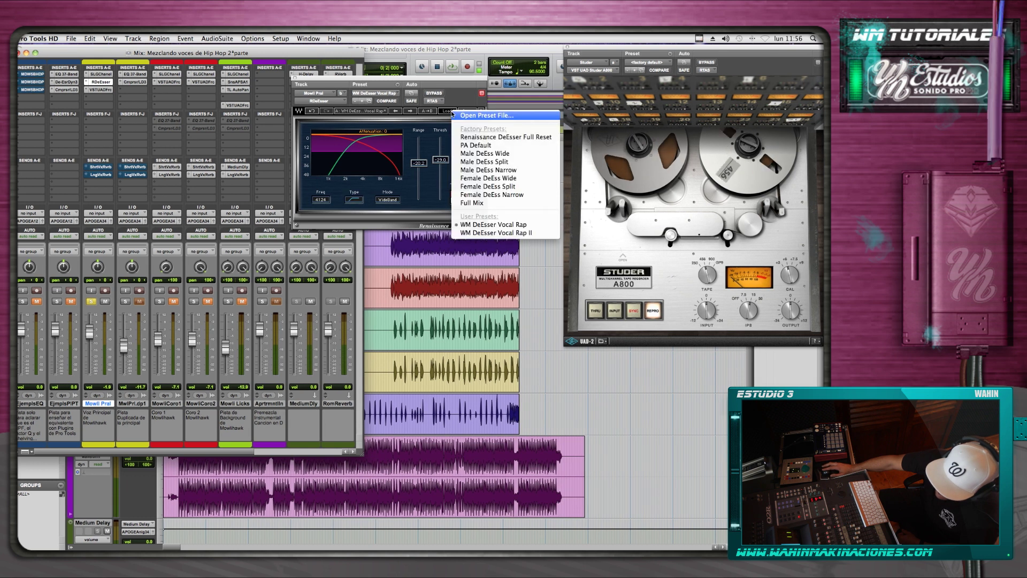
left_click(483, 233)
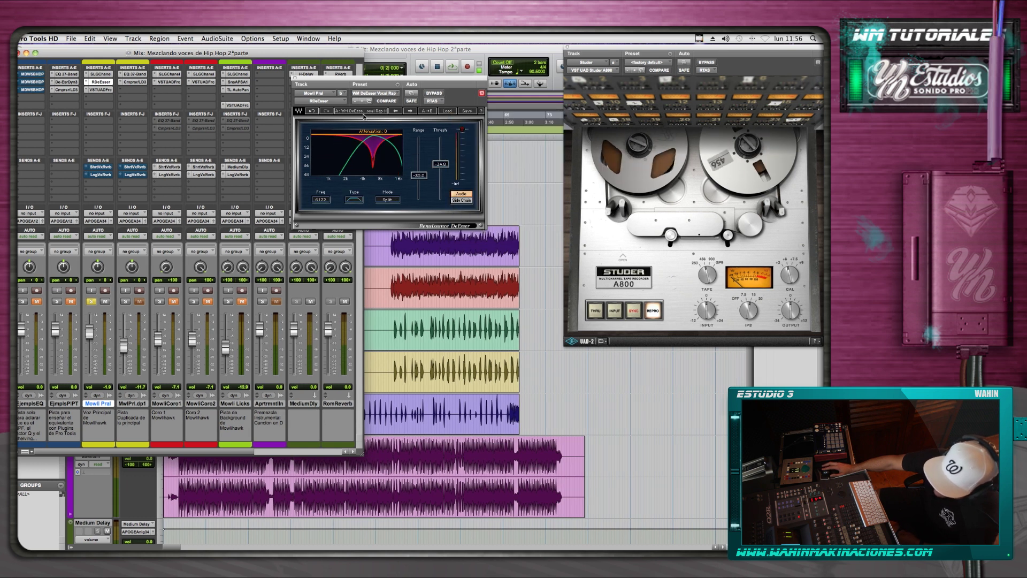
left_click_drag(363, 79, 345, 78)
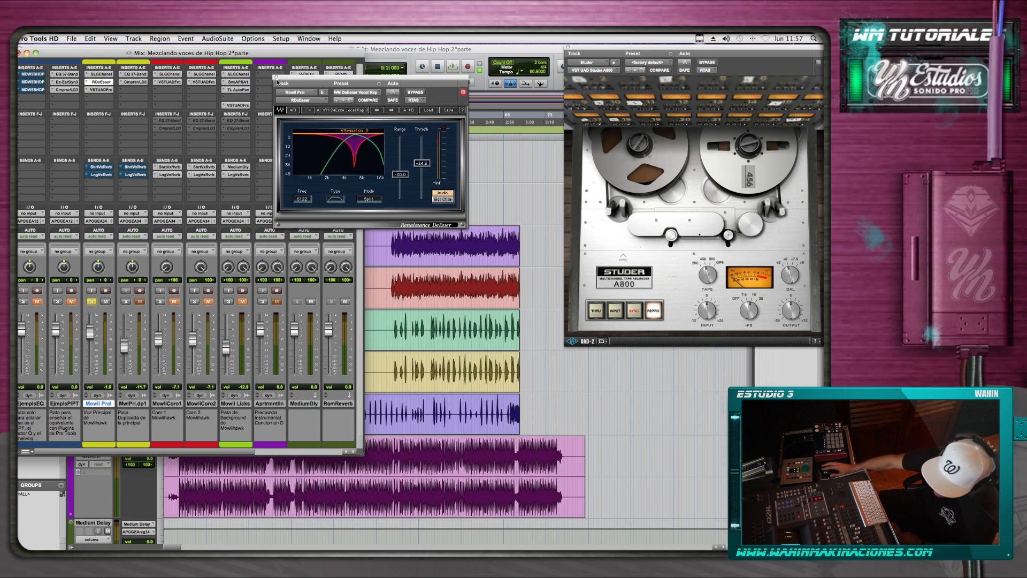
left_click(429, 110)
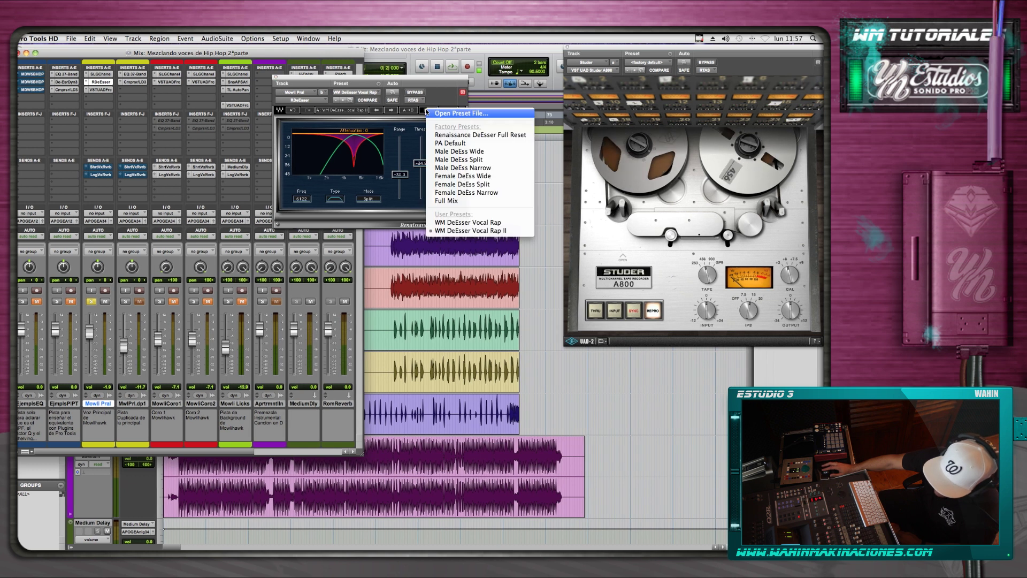
left_click(462, 222)
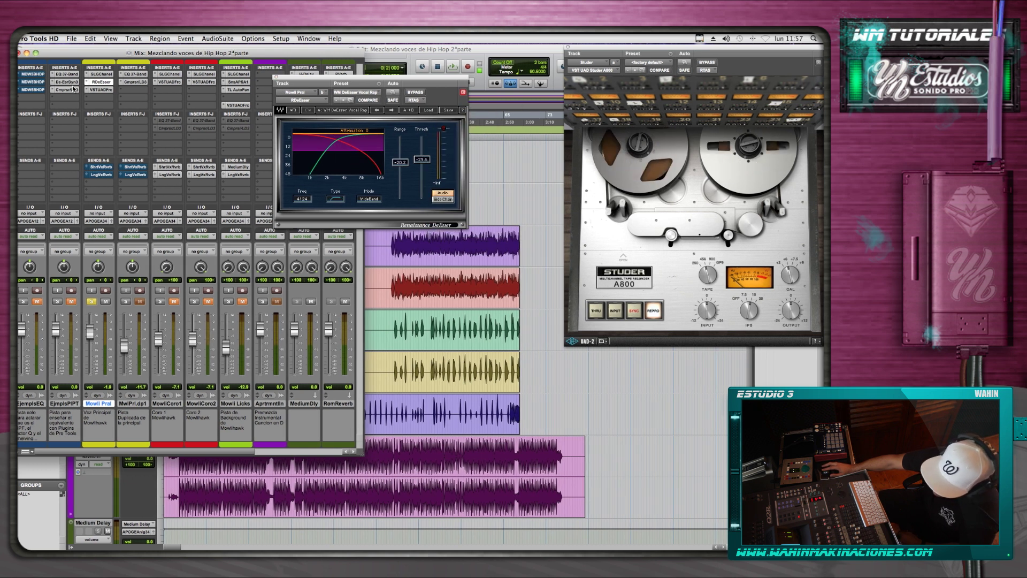
Step: View the DigiRack De-Esser on the plug-in example track, and return to the main vocal's Renaissance DeEsser beside the inserts
left_click(71, 82)
left_click_drag(396, 77, 201, 177)
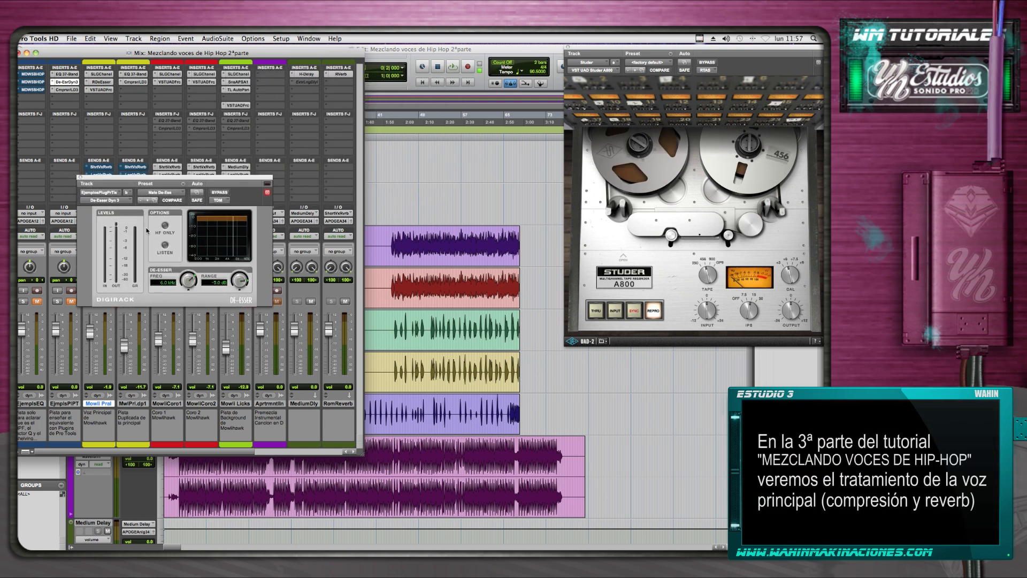
left_click(102, 82)
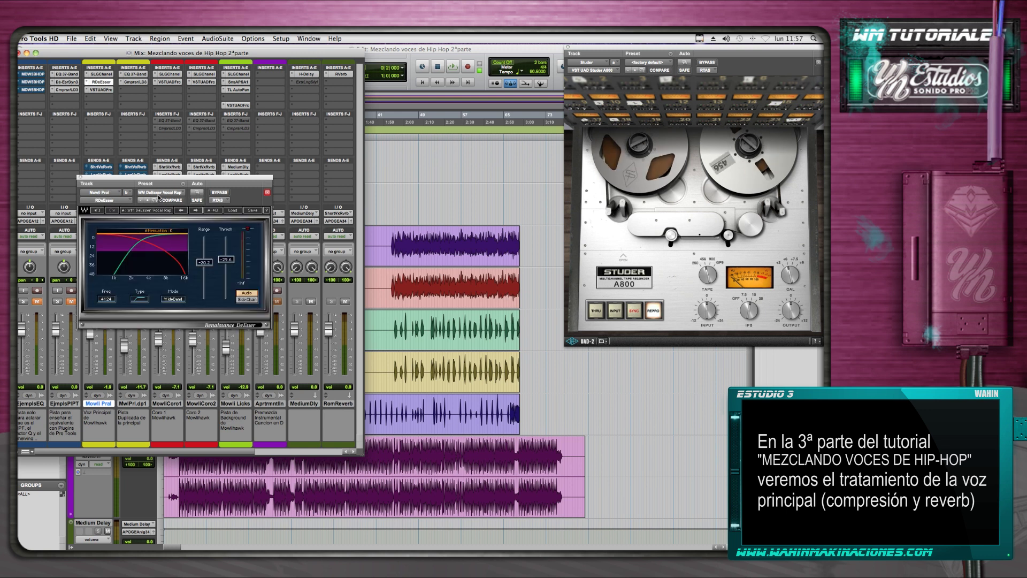
left_click_drag(144, 180, 327, 142)
Step: Play the main vocal, fine-tune the Renaissance DeEsser's threshold, and close its window
key("space")
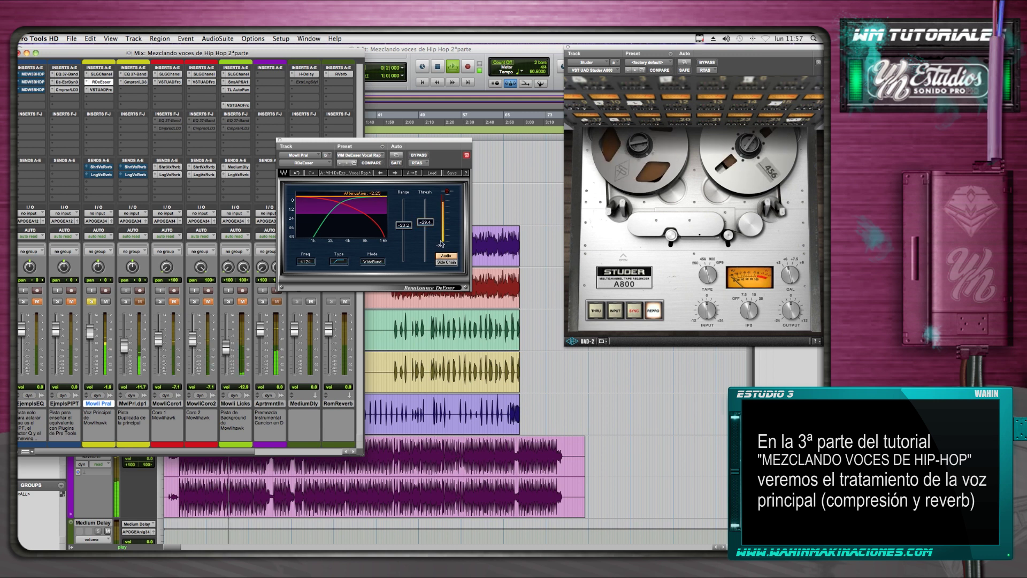
left_click(432, 226)
left_click_drag(432, 225, 432, 227)
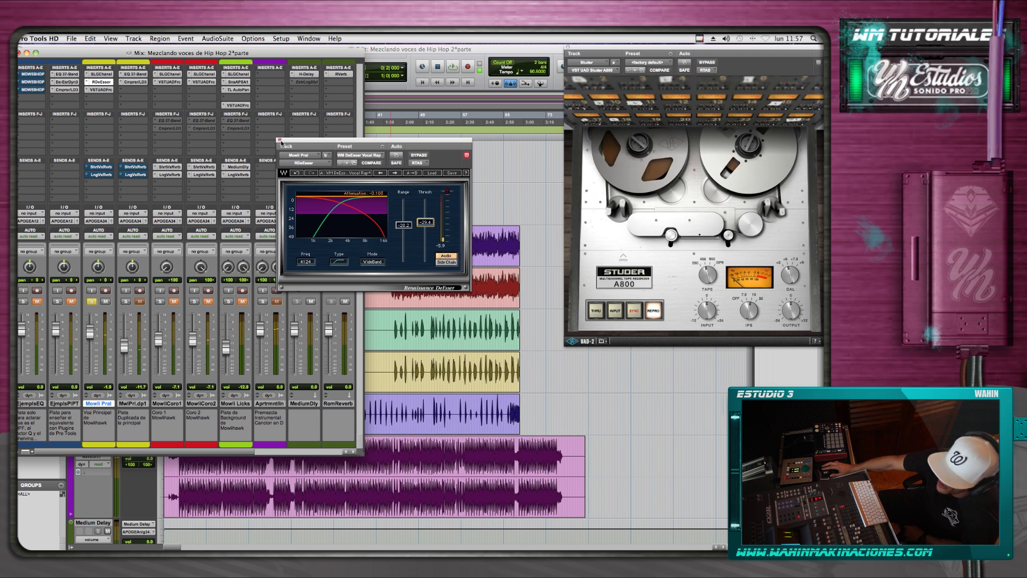
left_click(280, 139)
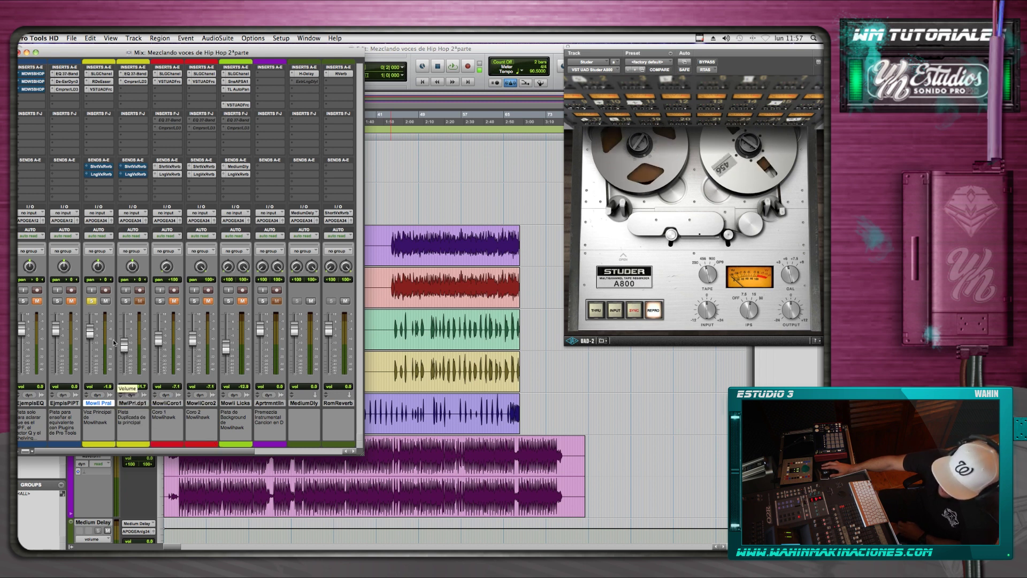
Step: Turn off solo on the main vocal and select its duplicate track in the mixer
left_click(91, 301)
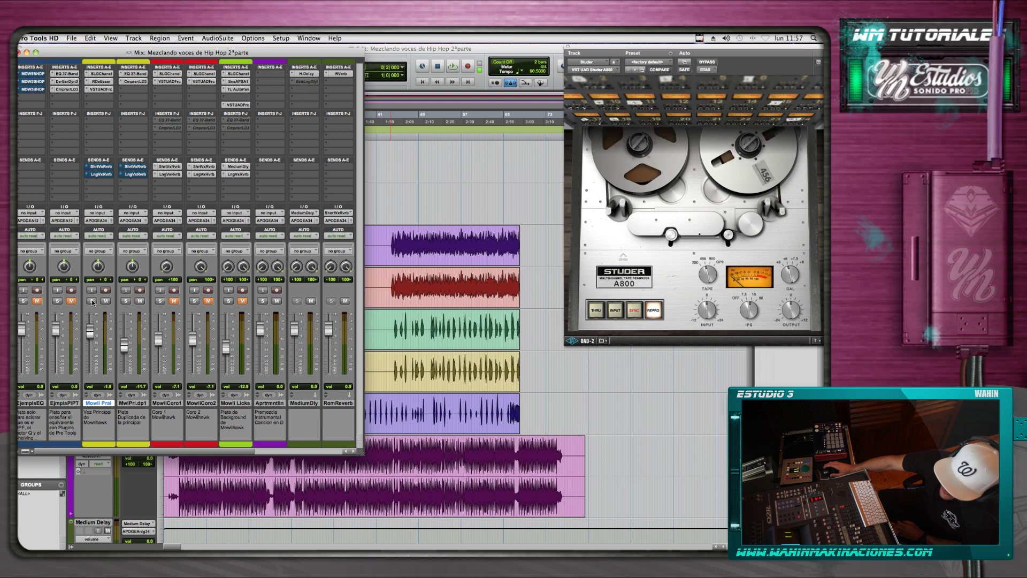
left_click(130, 404)
left_click(102, 404)
left_click(132, 404)
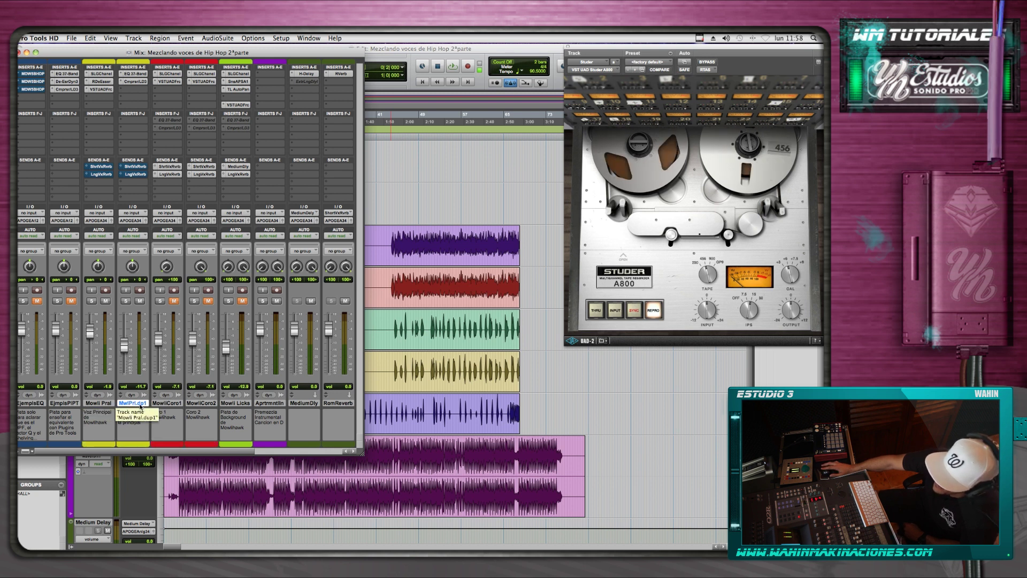
Step: Bring the Edit window forward to view the main and duplicate vocal clips, and return to the Mix window
left_click(414, 203)
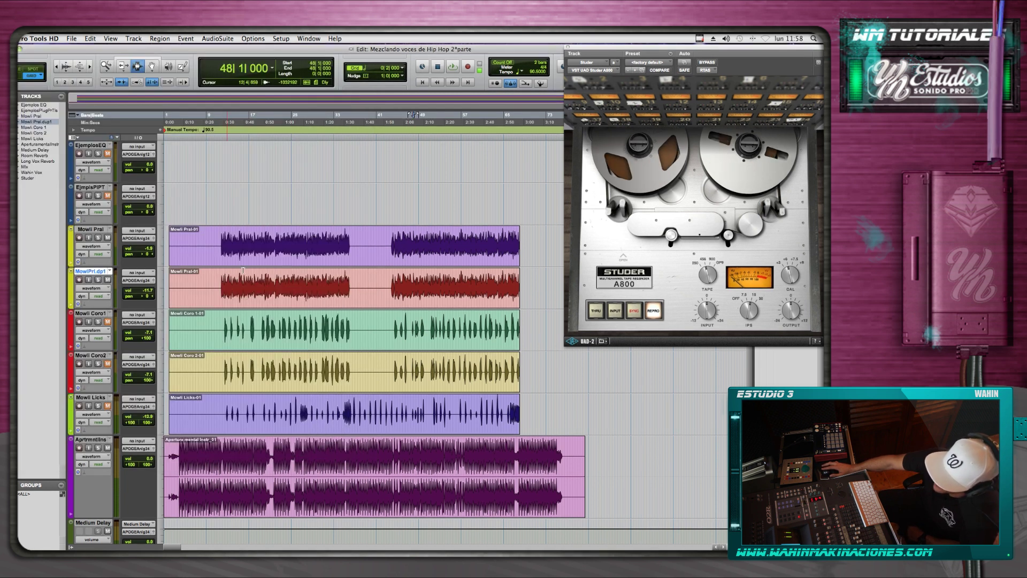
left_click(309, 39)
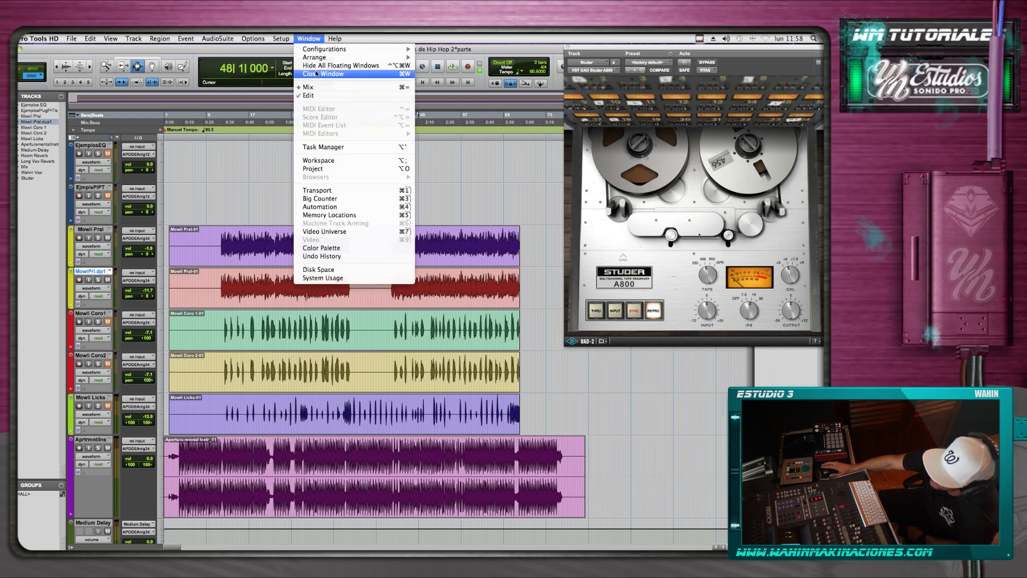
left_click(309, 87)
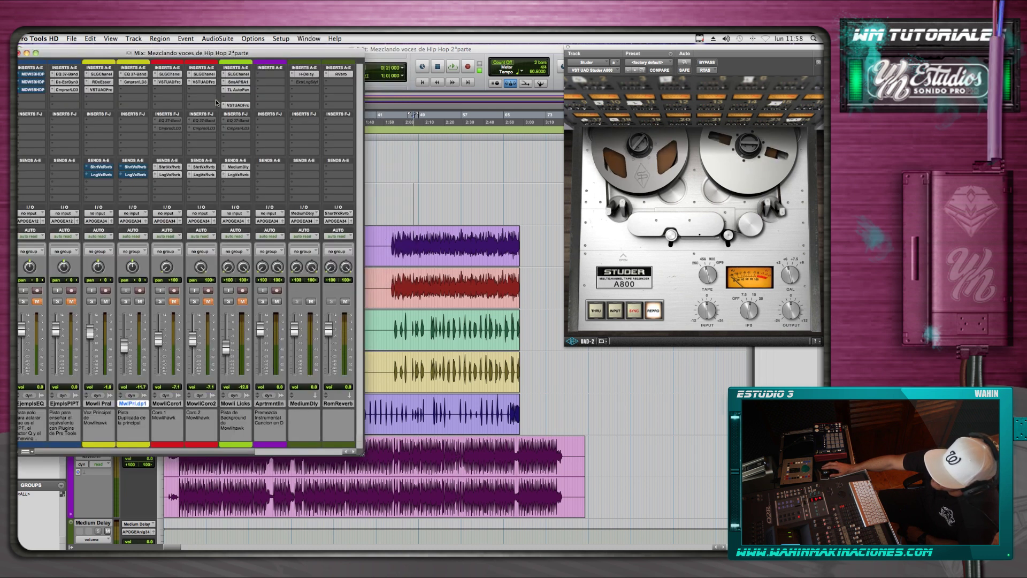
Step: Open the duplicate vocal's 7-band EQ and switch its high-pass filter and high-frequency shelf on and off to examine each curve
left_click(134, 75)
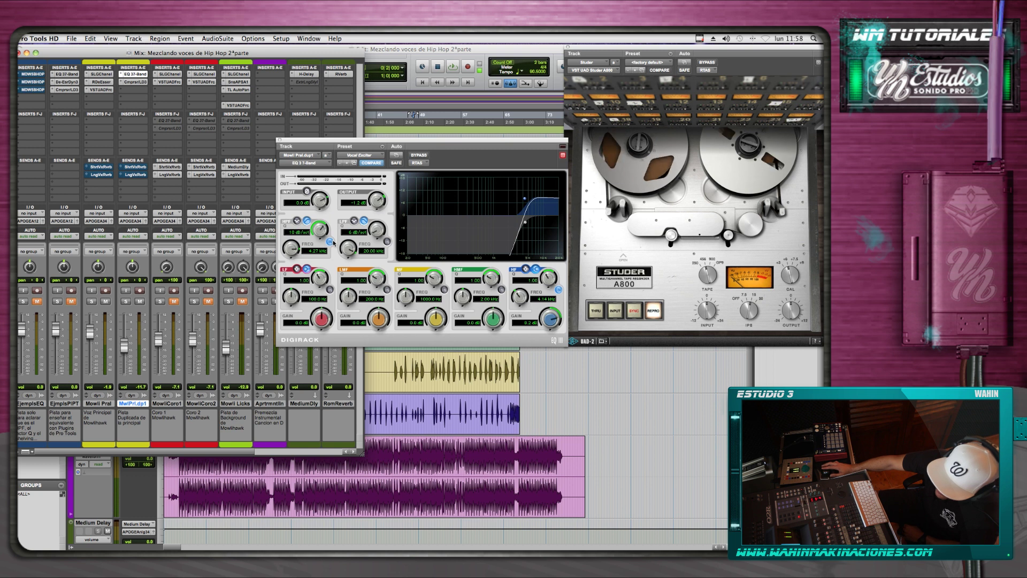
left_click(330, 242)
left_click(330, 242)
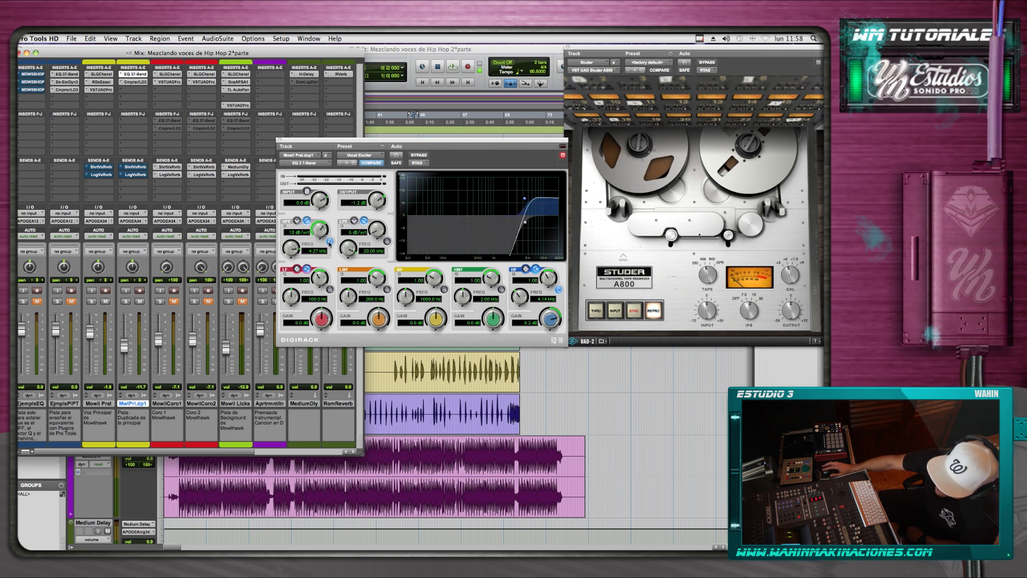
left_click(329, 242)
left_click(557, 290)
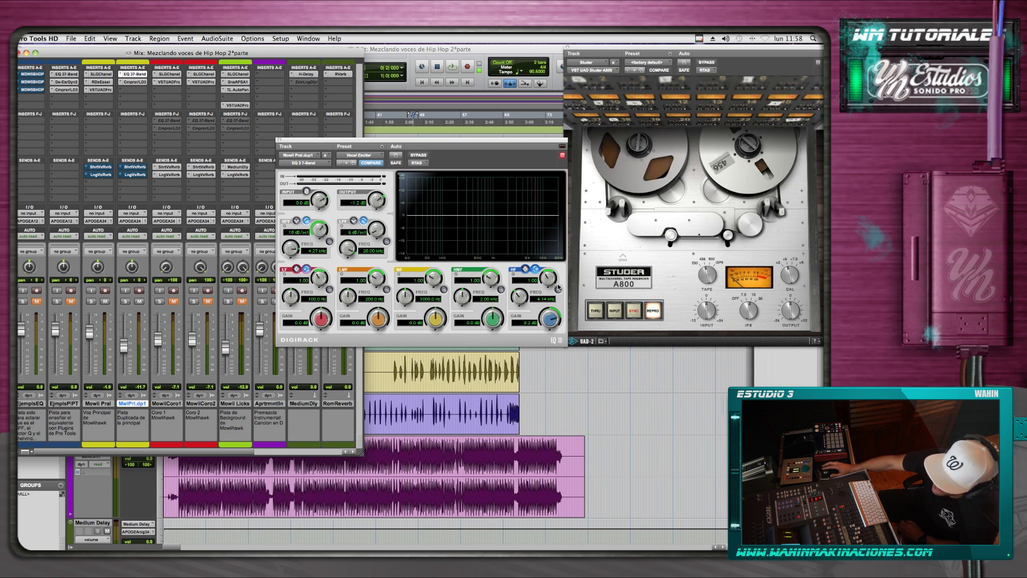
left_click(330, 242)
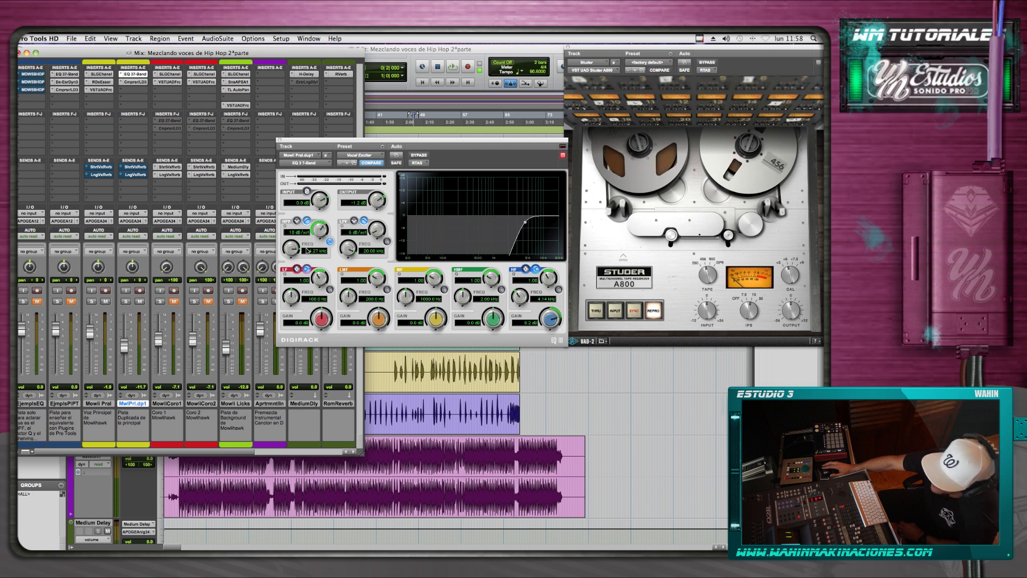
Step: Set the duplicate vocal's high-pass filter to 4.14 kHz and high-frequency shelf to 4.29 kHz, leaving both bands enabled
left_click_drag(296, 251, 296, 252)
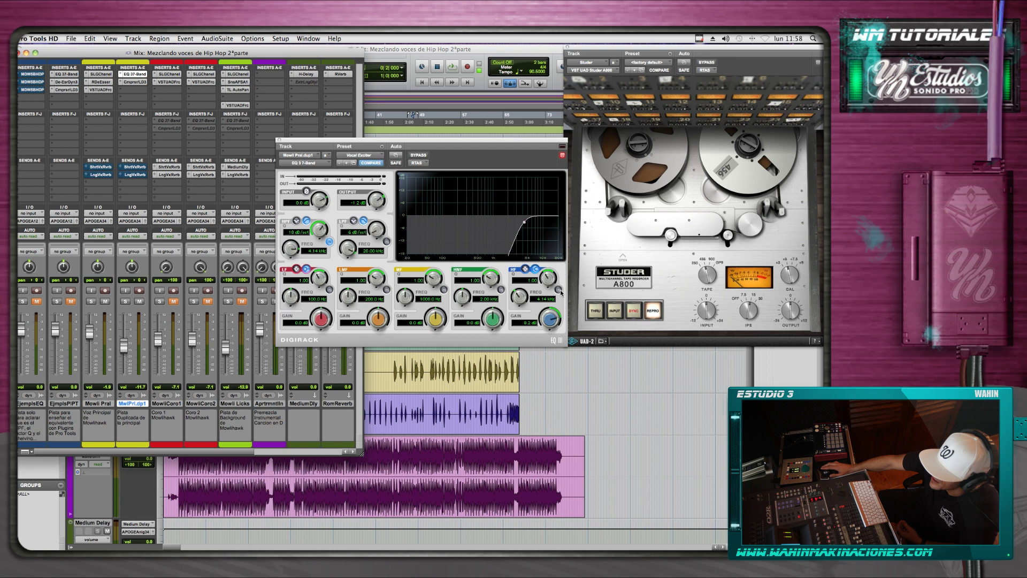
left_click(558, 290)
left_click(329, 241)
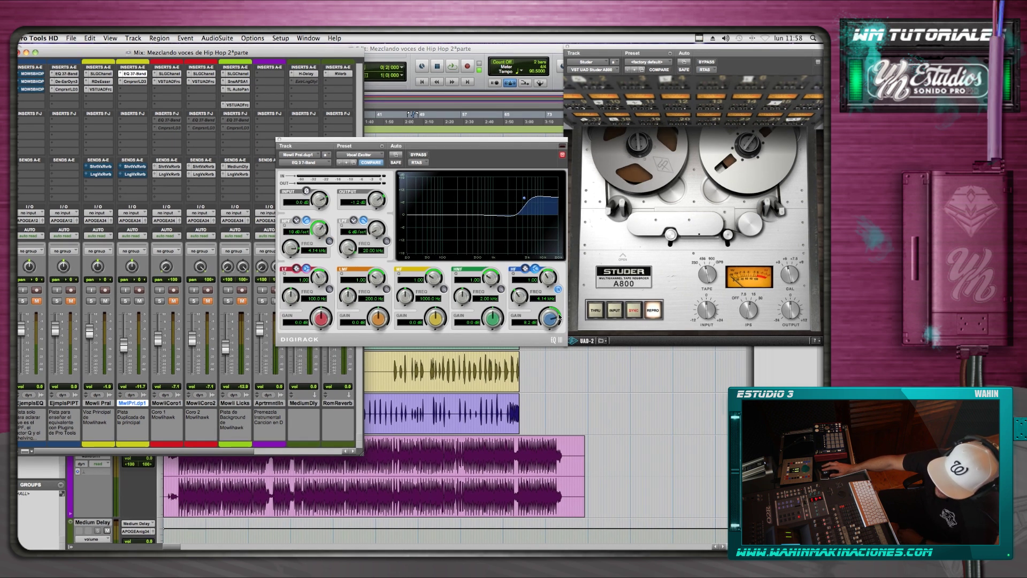
left_click_drag(524, 298, 523, 297)
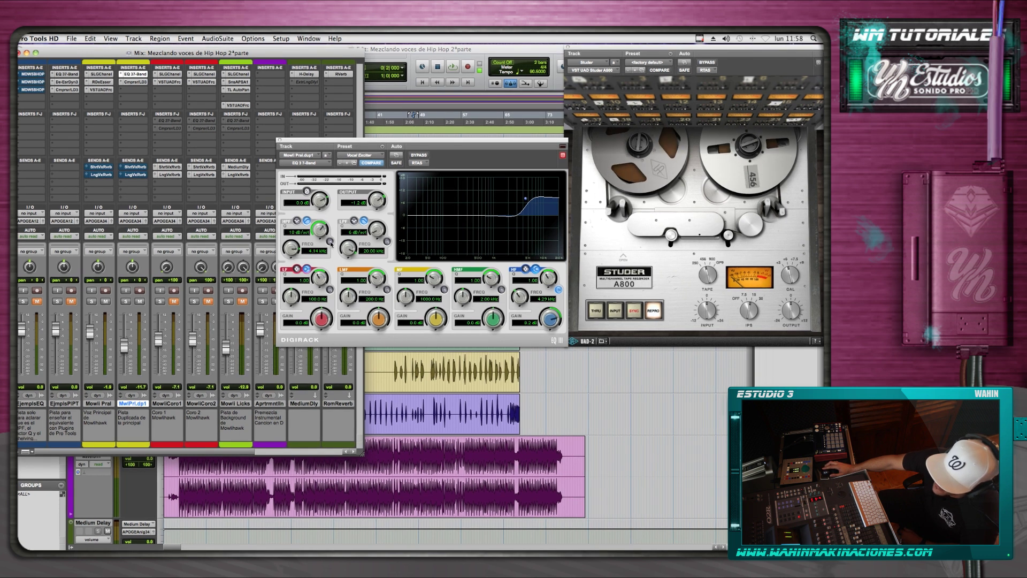
left_click(330, 242)
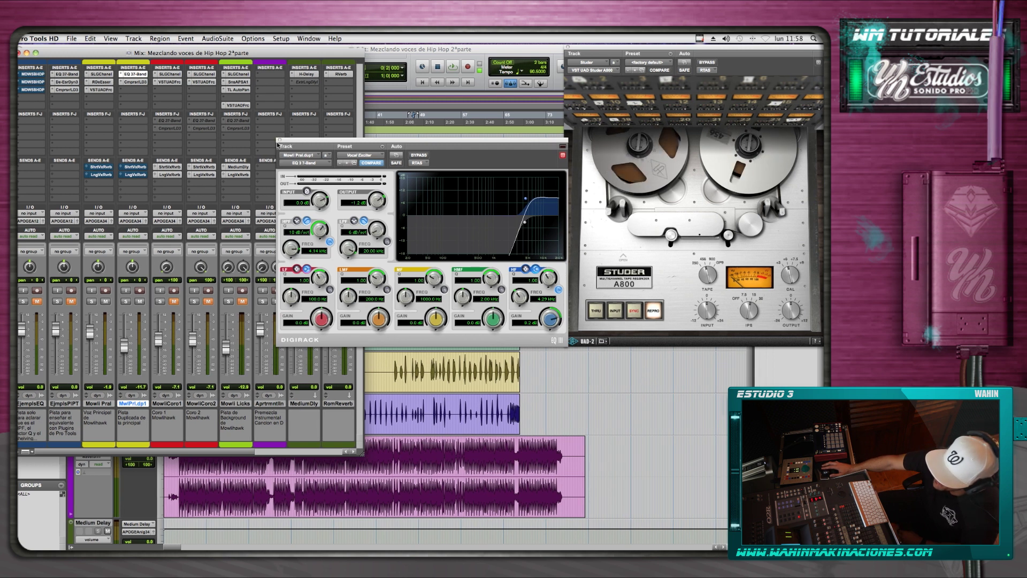
Step: Solo and play the duplicate vocal, review its Compressor/Limiter insert, and close the plug-in window
left_click(126, 302)
key("space")
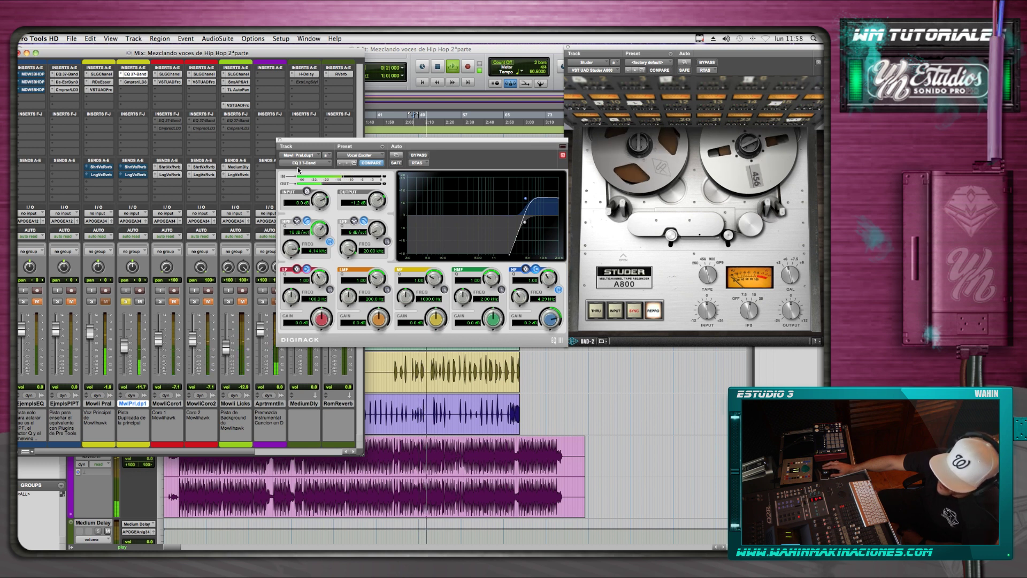
left_click(138, 82)
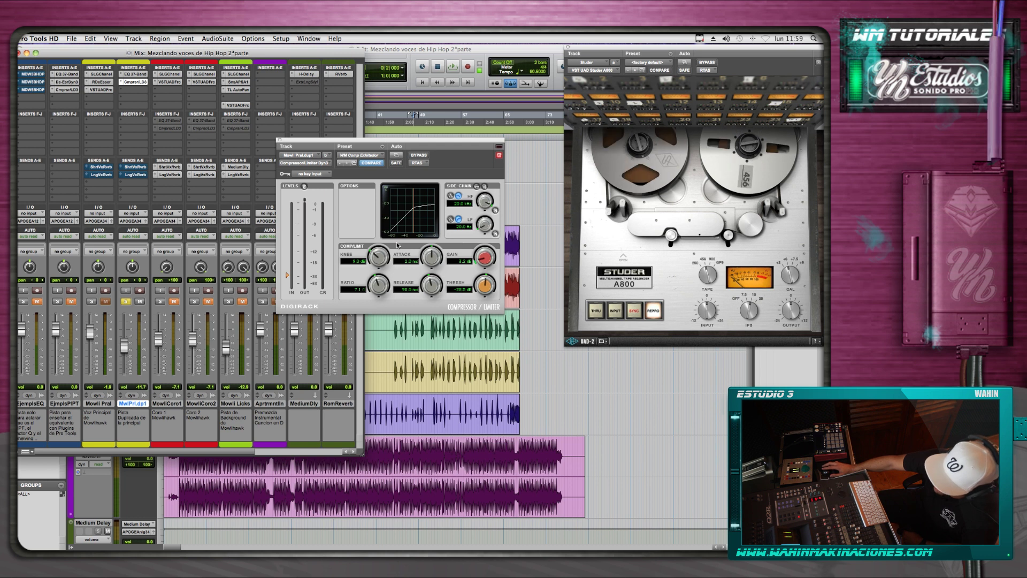
key("space")
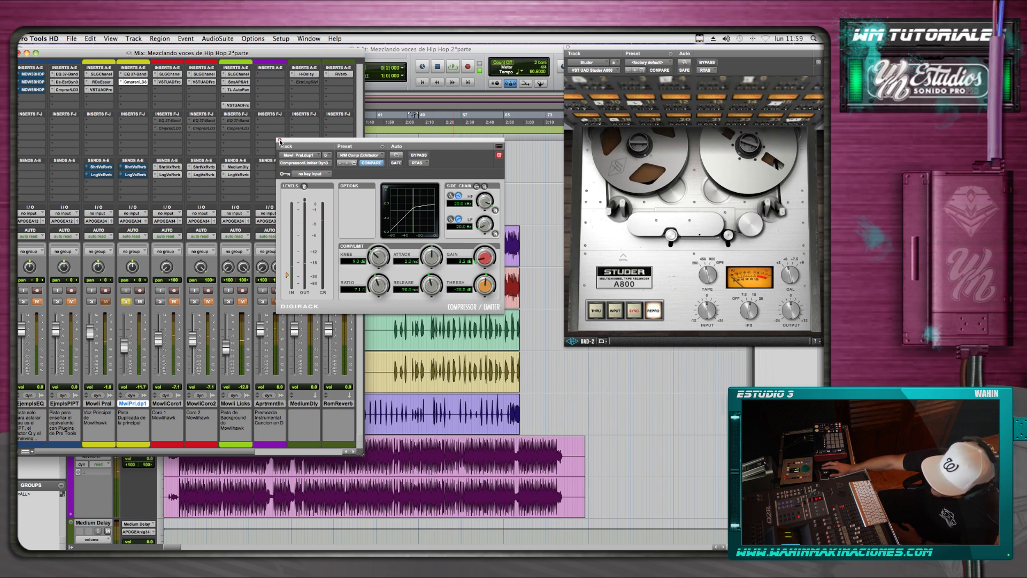
left_click(279, 140)
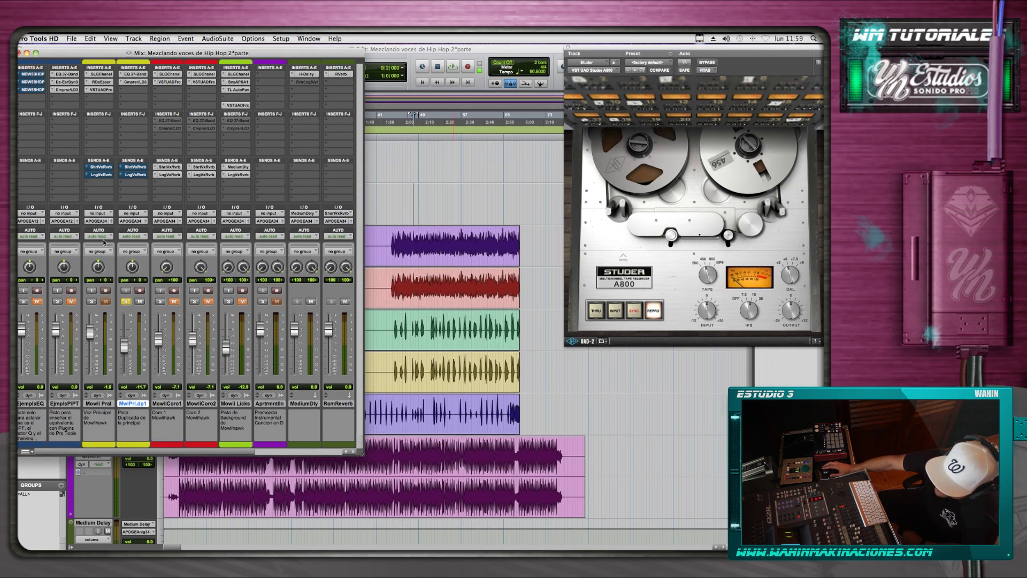
Step: Solo the main vocal too, pull the duplicate vocal's fader fully down, and start playback
left_click(90, 302)
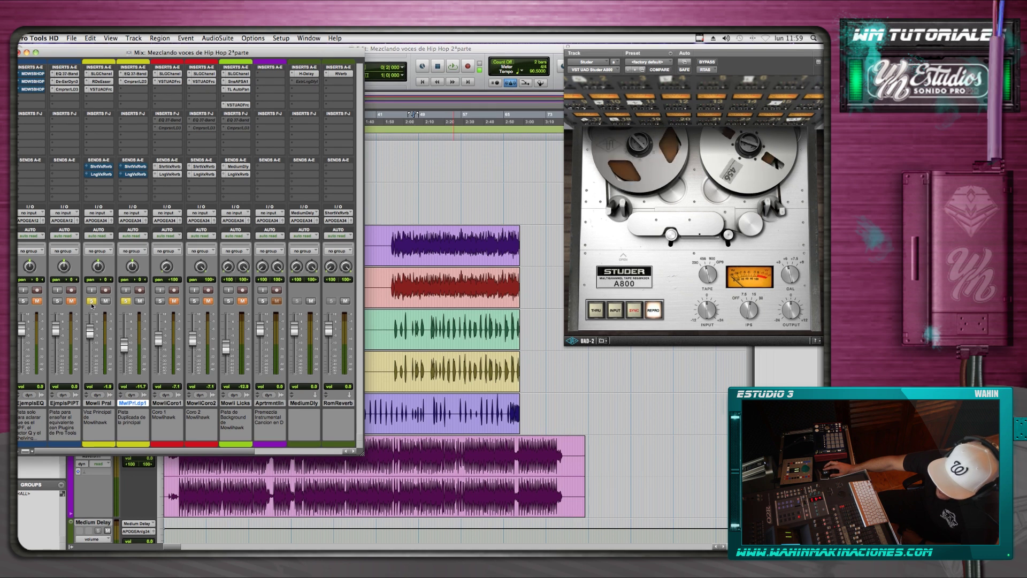
left_click_drag(124, 345, 123, 379)
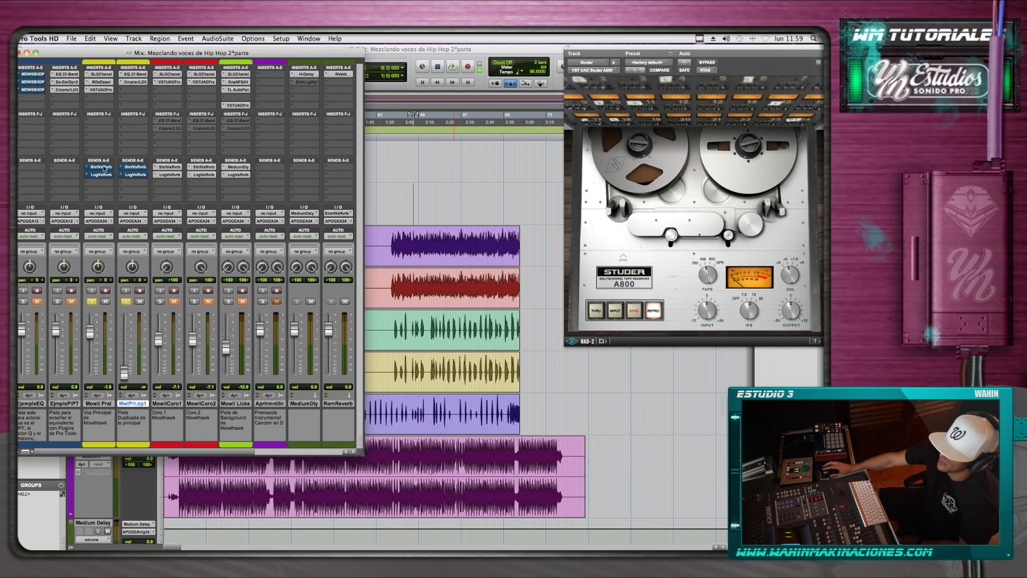
key("space")
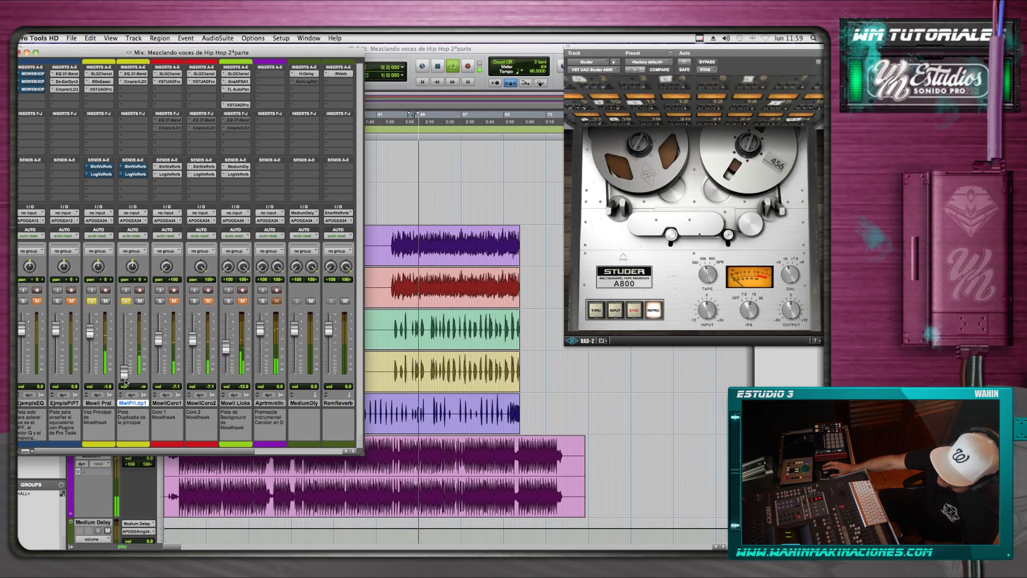
Step: Raise the duplicate vocal under the main one, compare it muted and unmuted, and set its volume to -12.3 dB
left_click_drag(124, 376, 126, 348)
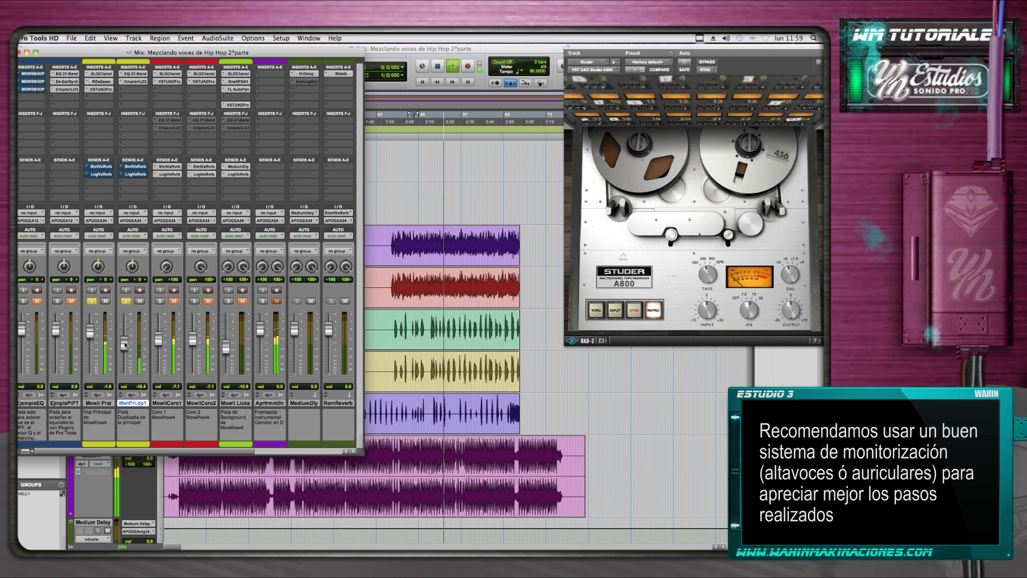
left_click(141, 302)
left_click(140, 302)
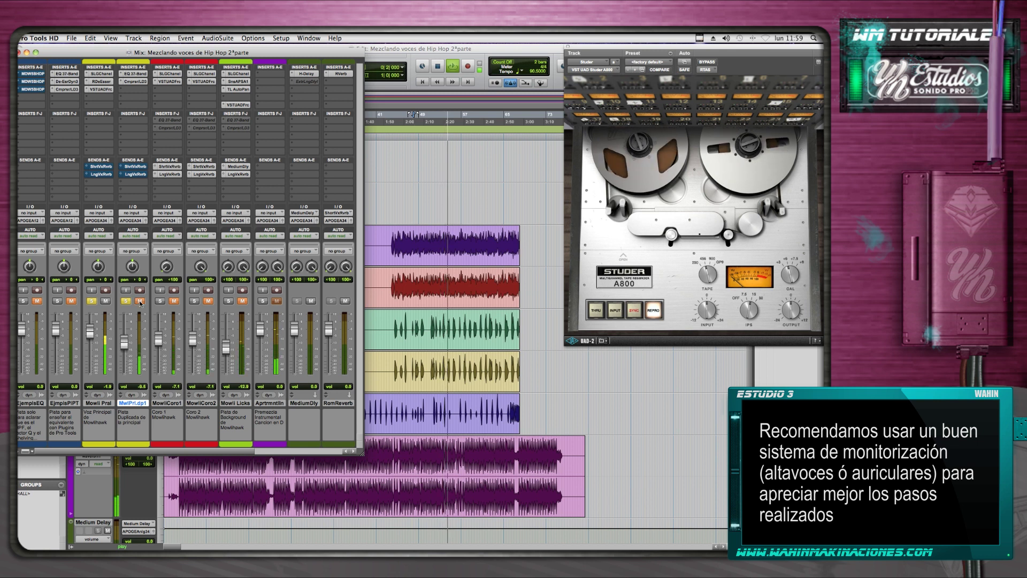
mouse_move(124, 340)
left_mouse_down()
mouse_move(124, 331)
mouse_move(124, 351)
left_mouse_up()
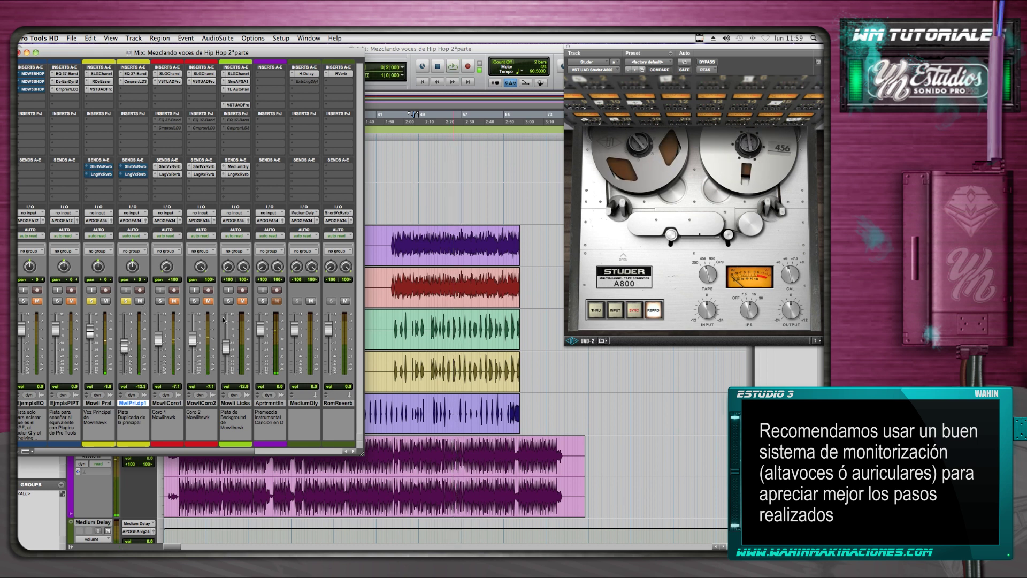
Step: Solo the instrumental track as well and set the duplicate vocal's volume to -11.1 dB against it
left_click(264, 302)
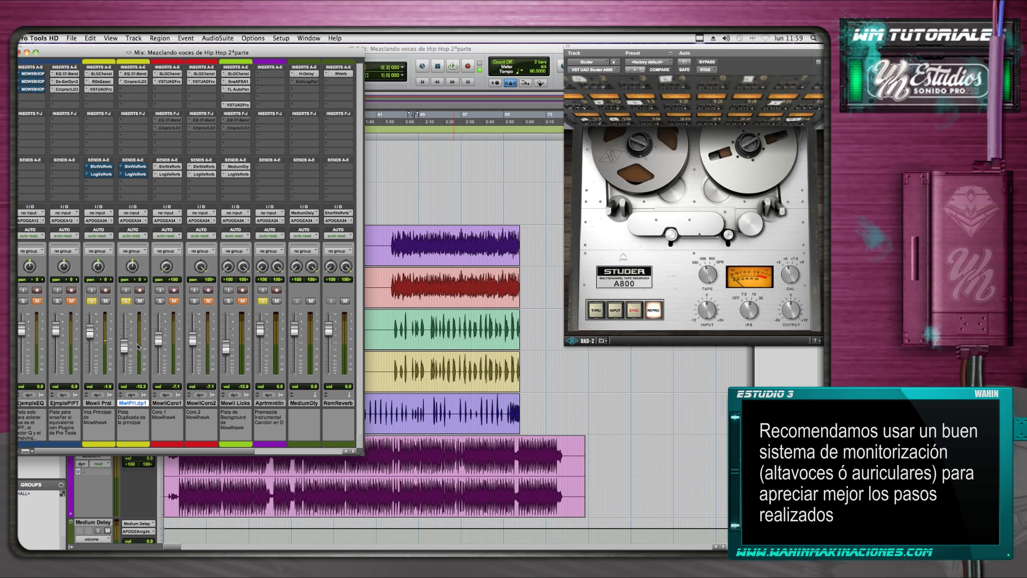
left_click_drag(124, 351, 124, 350)
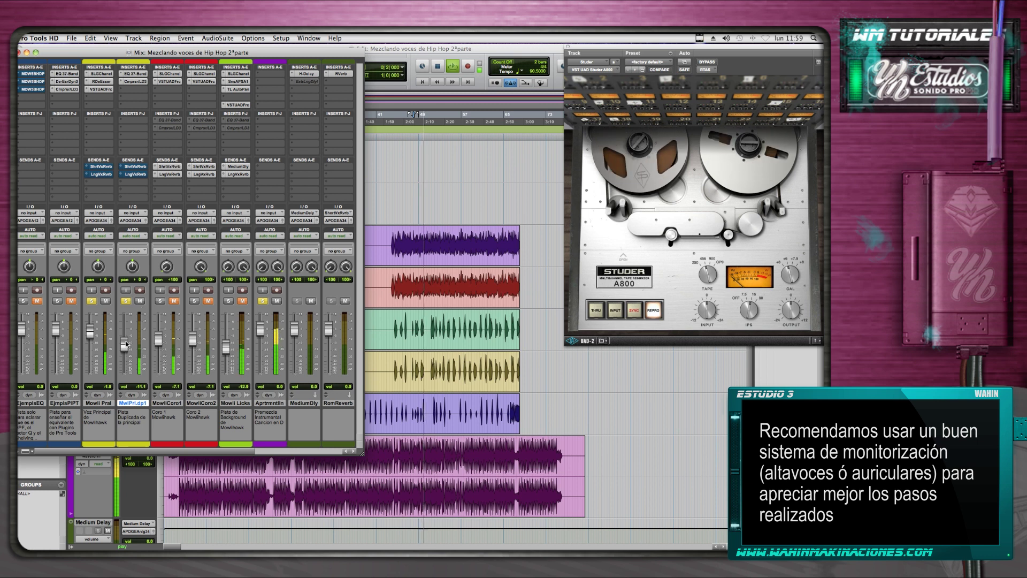
Step: Compare the playing mix with the duplicate vocal muted and unmuted, and stop playback
left_click(142, 301)
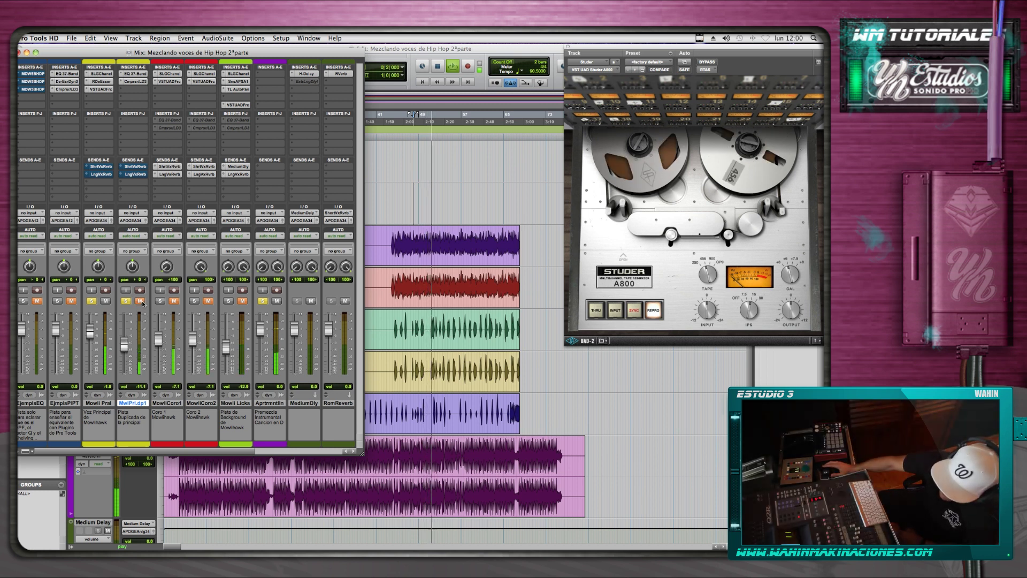
left_click(140, 300)
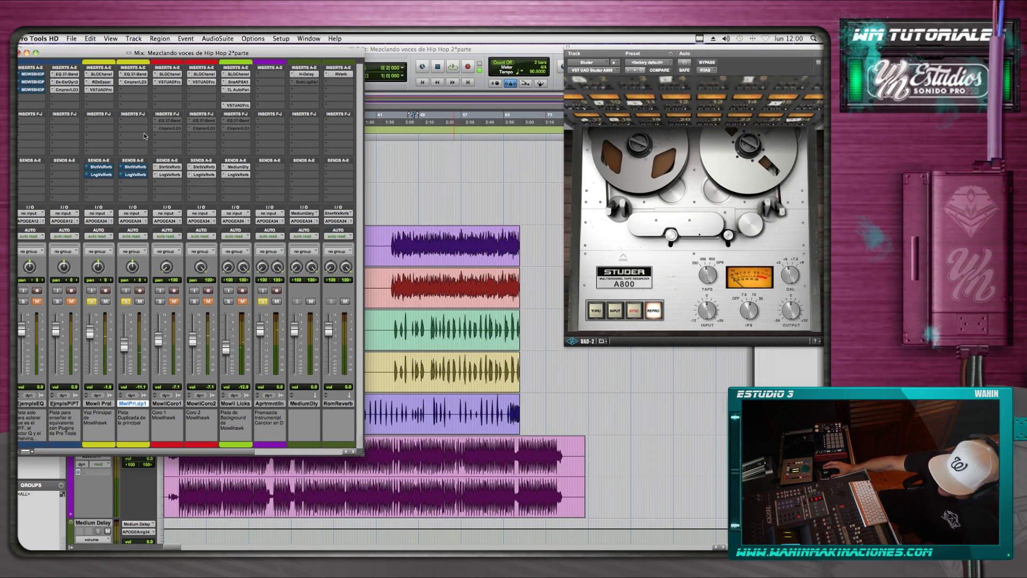
Step: Review the duplicate vocal's 7-band EQ against the main vocal's SSLChannel equalizer bands, and close the plug-in window
left_click(137, 74)
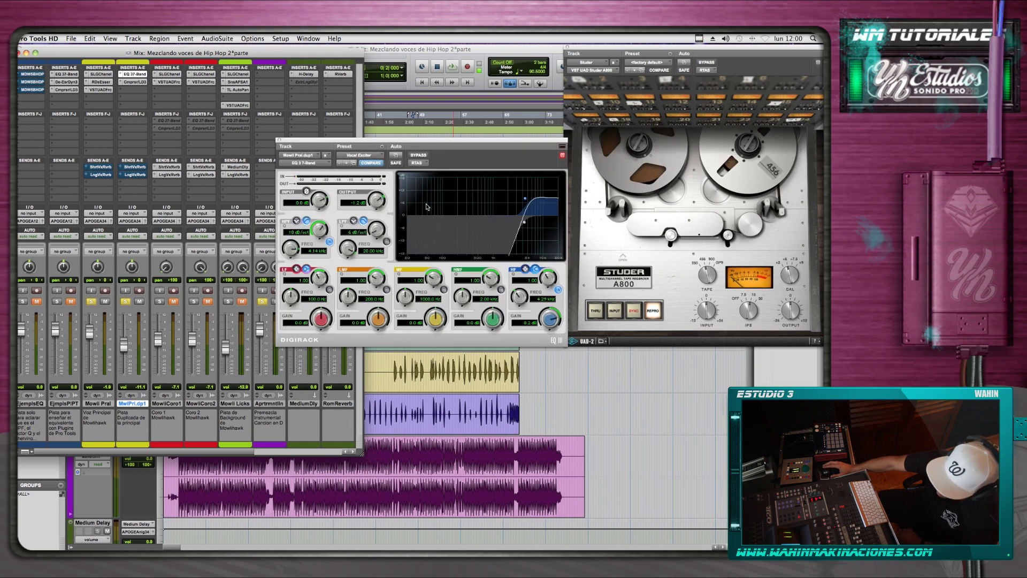
left_click(105, 75)
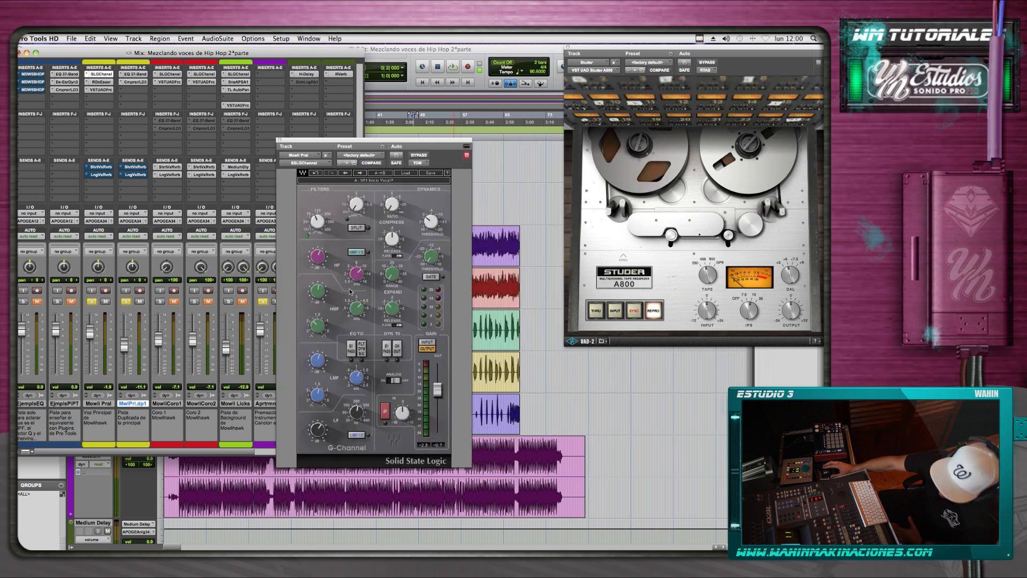
mouse_move(362, 314)
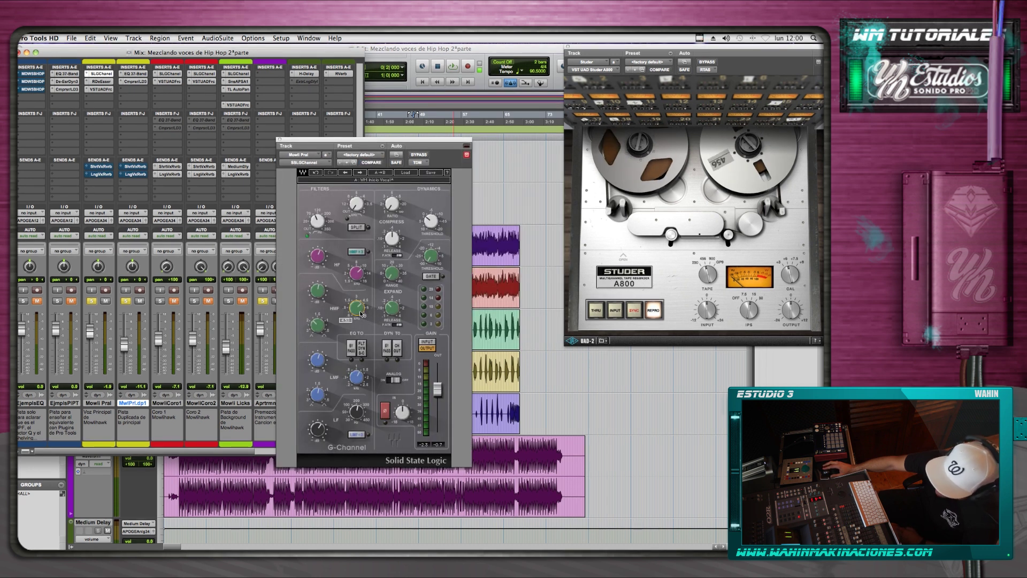
mouse_move(318, 291)
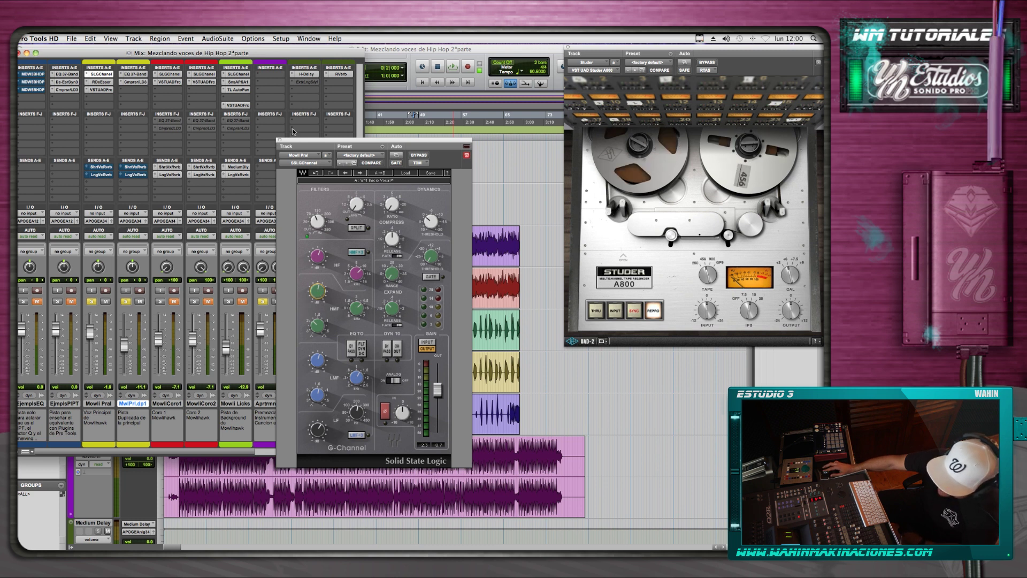
left_click_drag(295, 140, 367, 83)
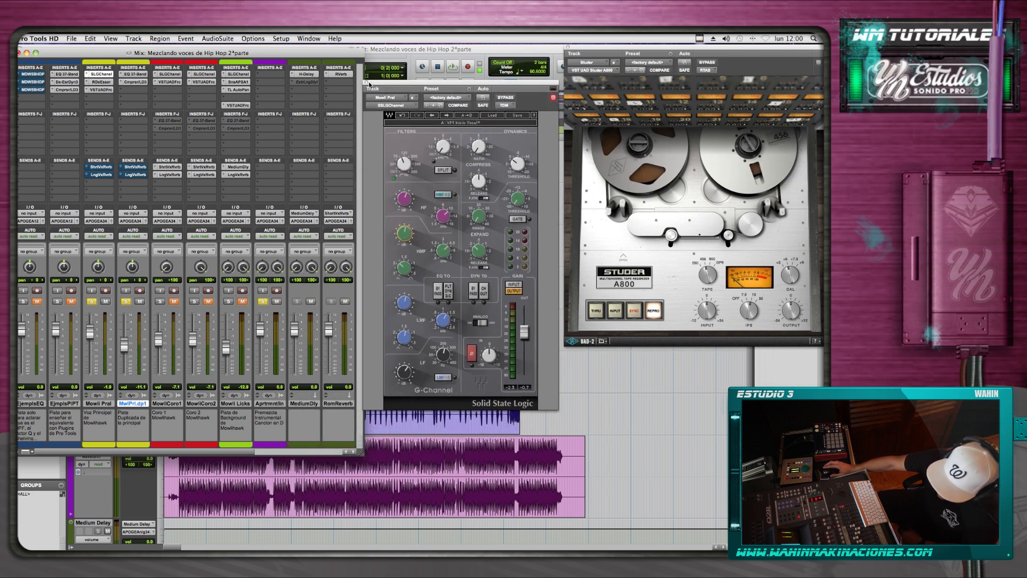
left_click(367, 82)
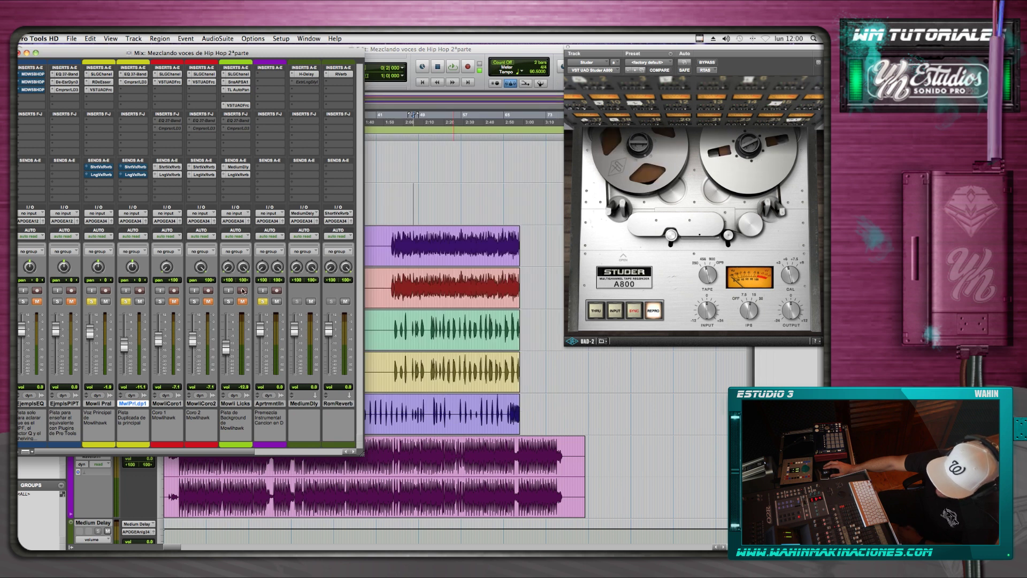
Step: Clear the solos on the vocal and instrumental tracks, and widen the Mix window to include the LongVxRvrb channel
left_click(126, 301)
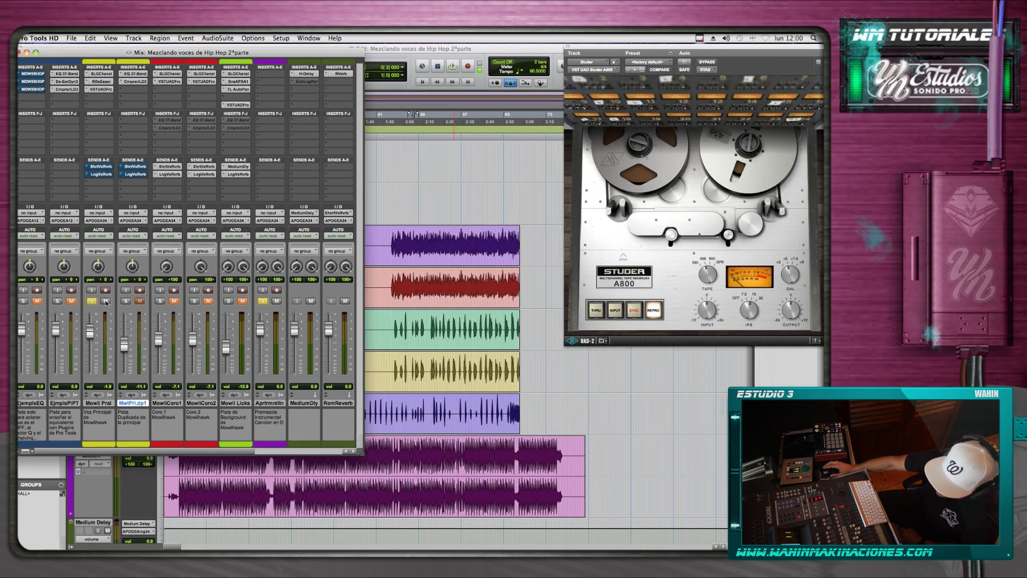
left_click(264, 302)
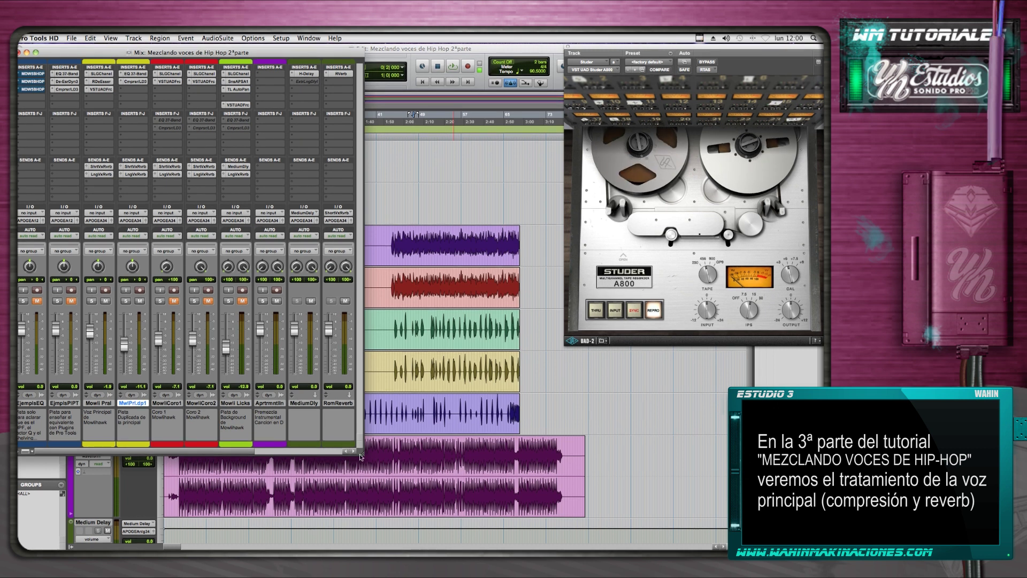
left_click_drag(362, 456, 398, 458)
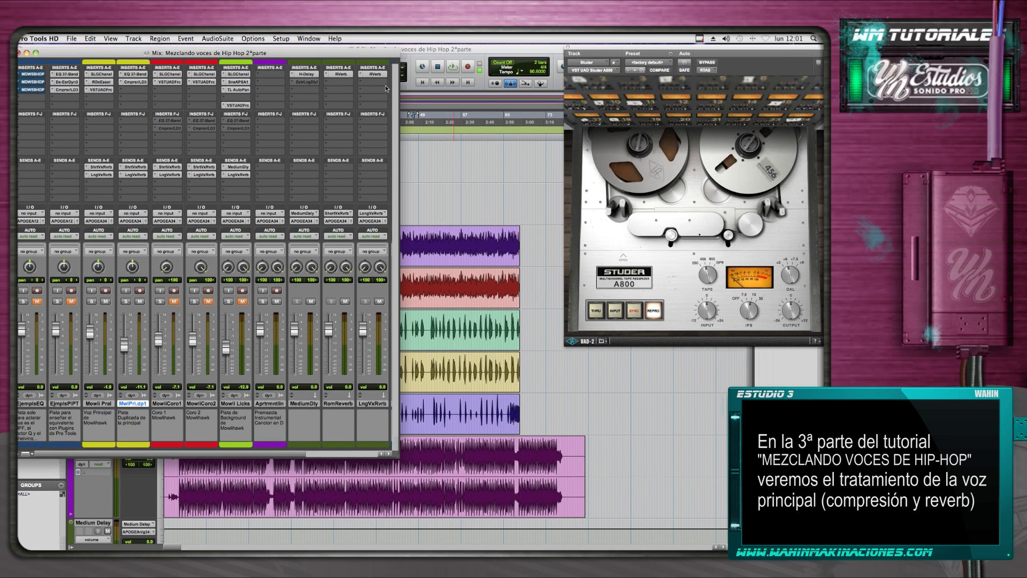